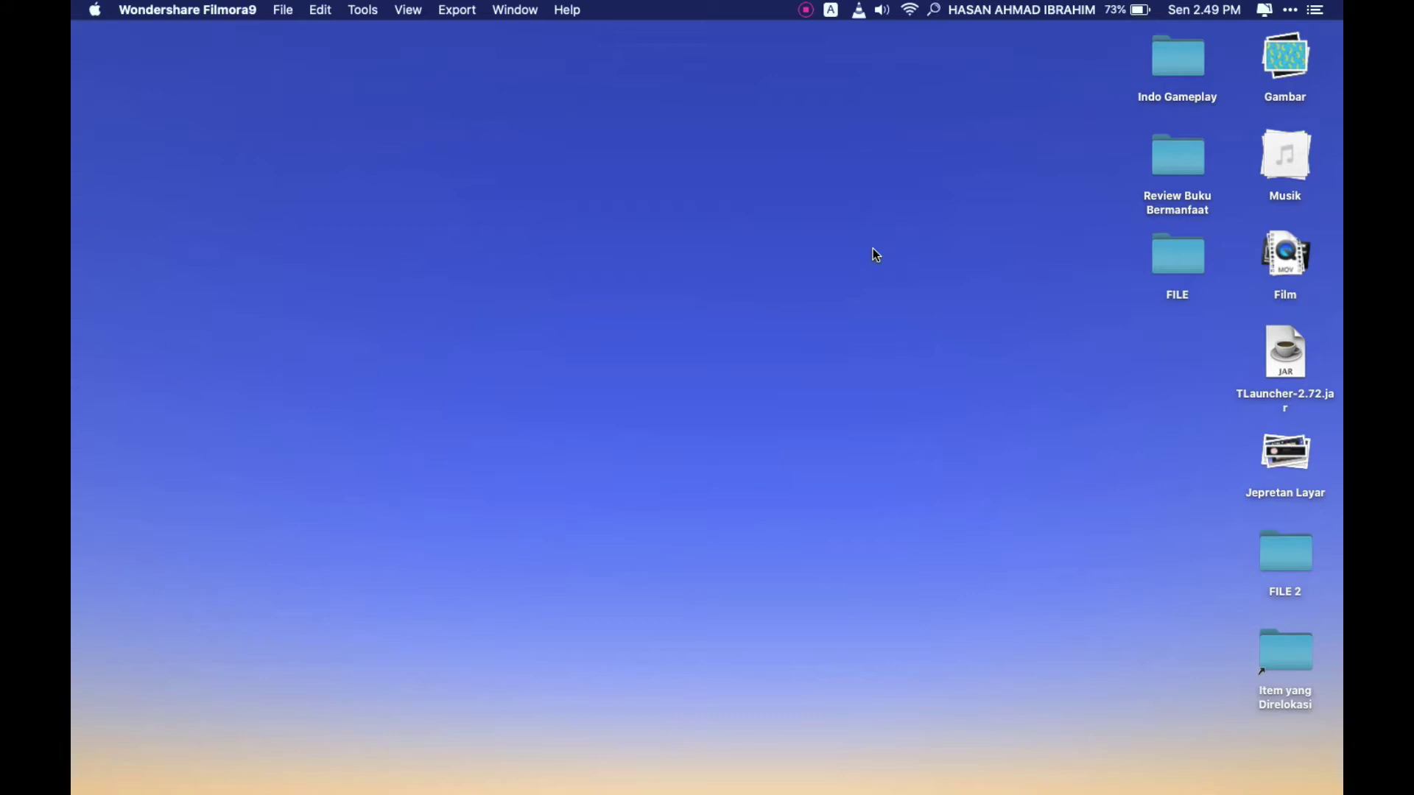
- Activate Finder from the desktop and bring up the Launchpad app grid
click(831, 462)
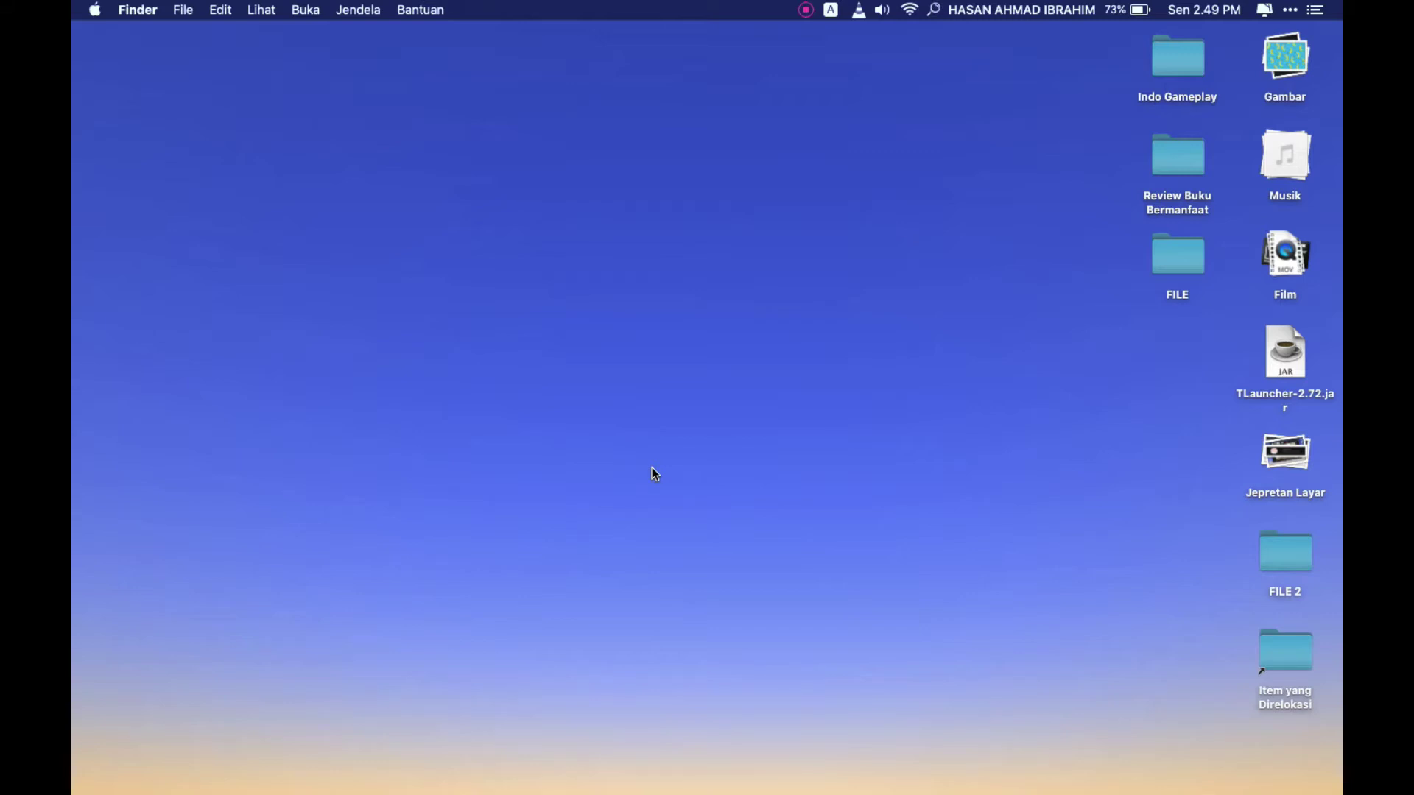
key(F4)
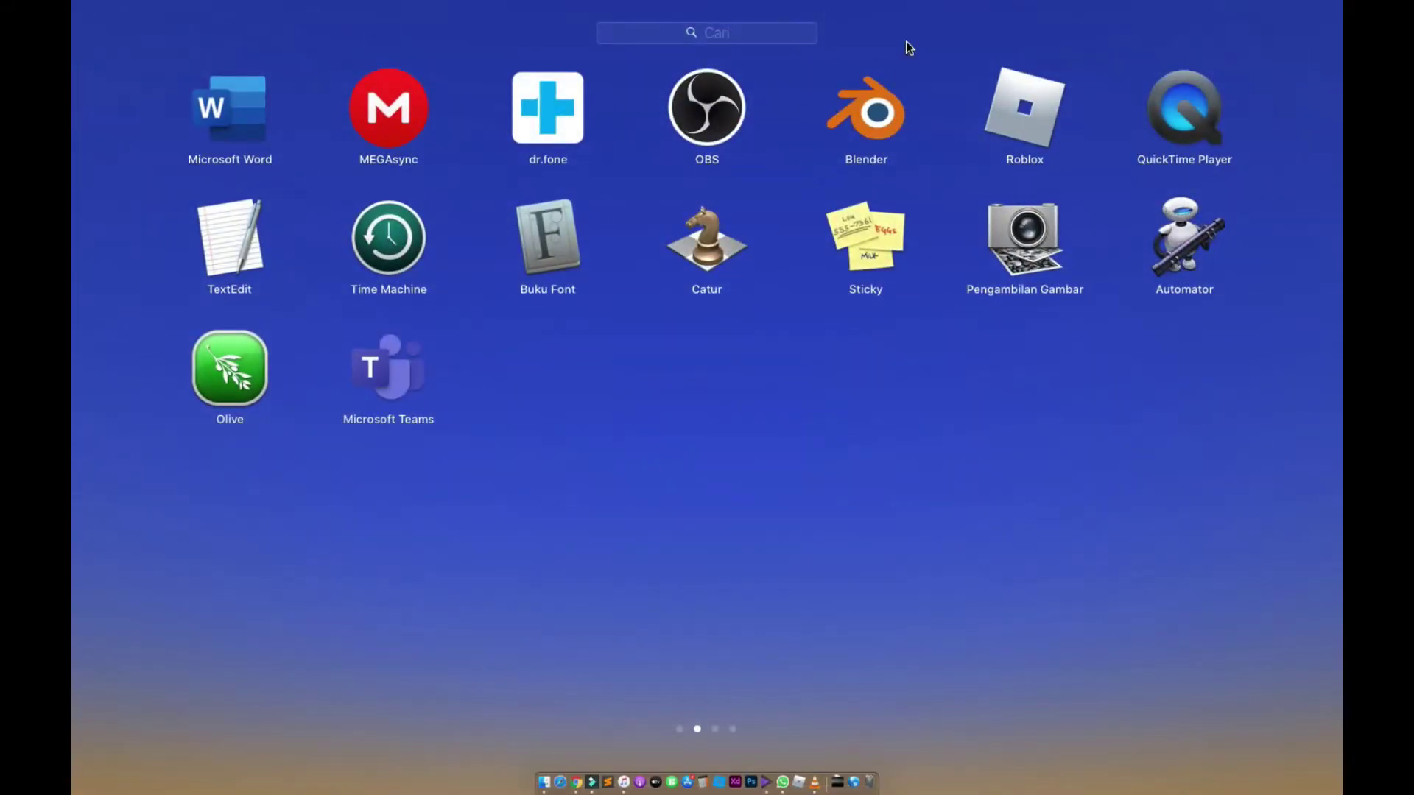
- Launch Chrome, load blender.org and maximize the browser window
click(765, 465)
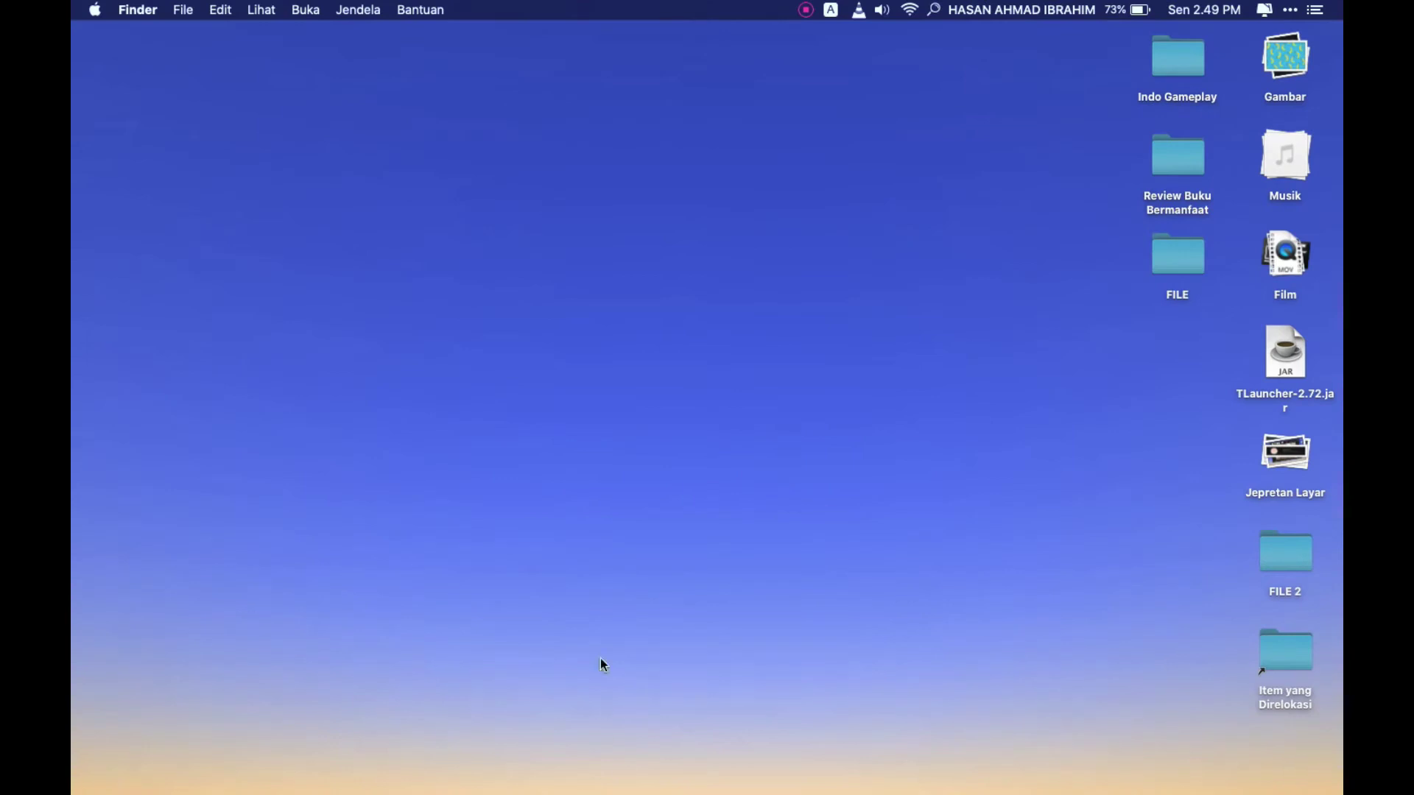
mouse_move(592, 762)
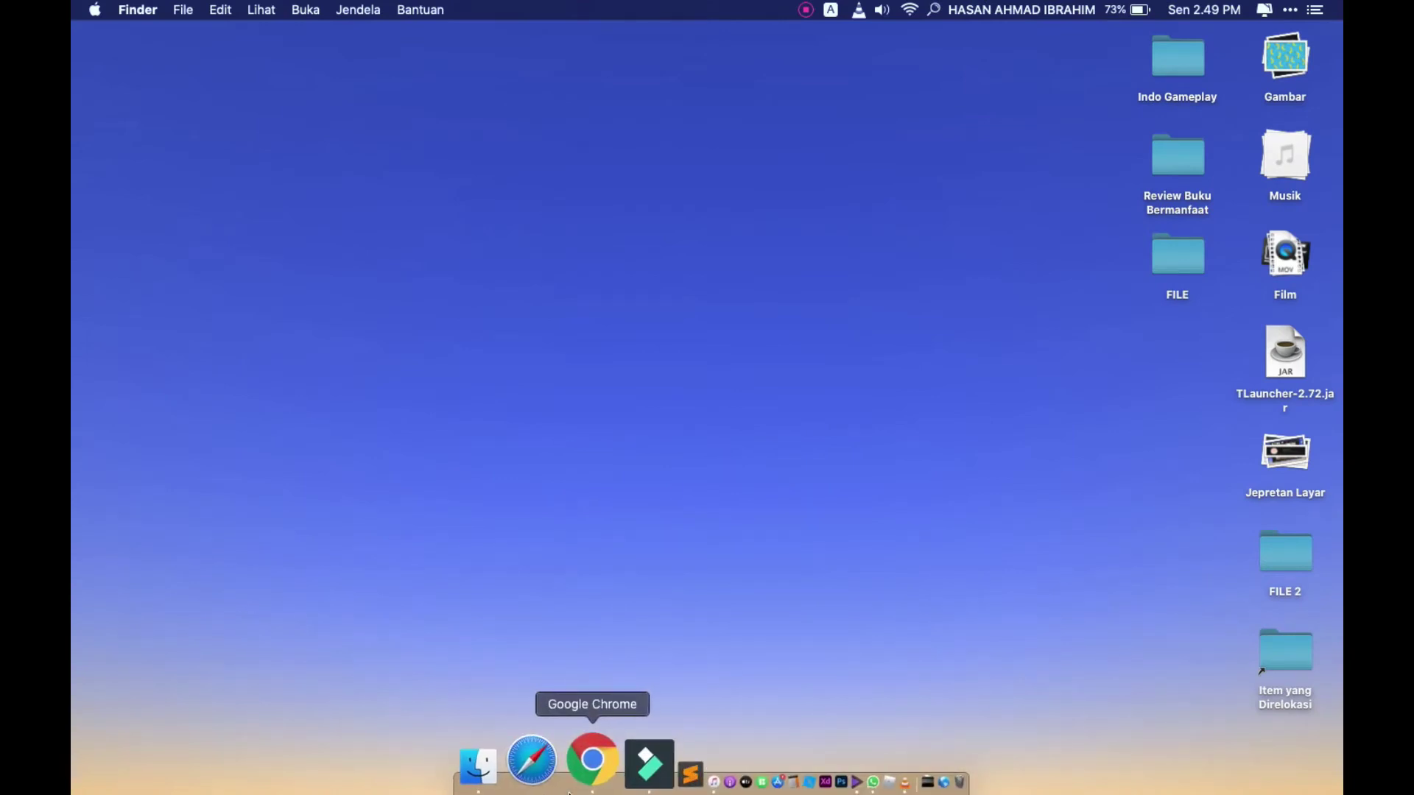
click(580, 755)
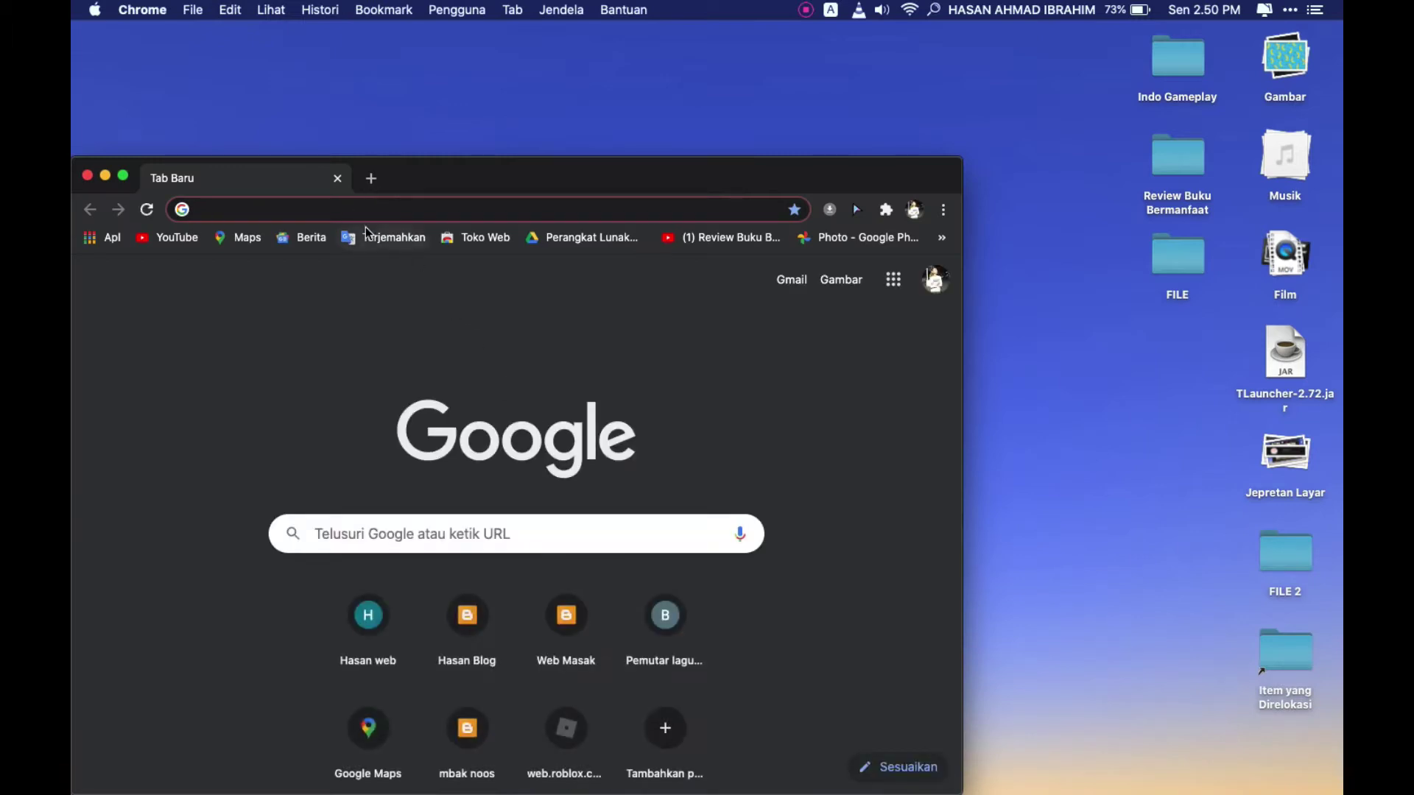
text(ble)
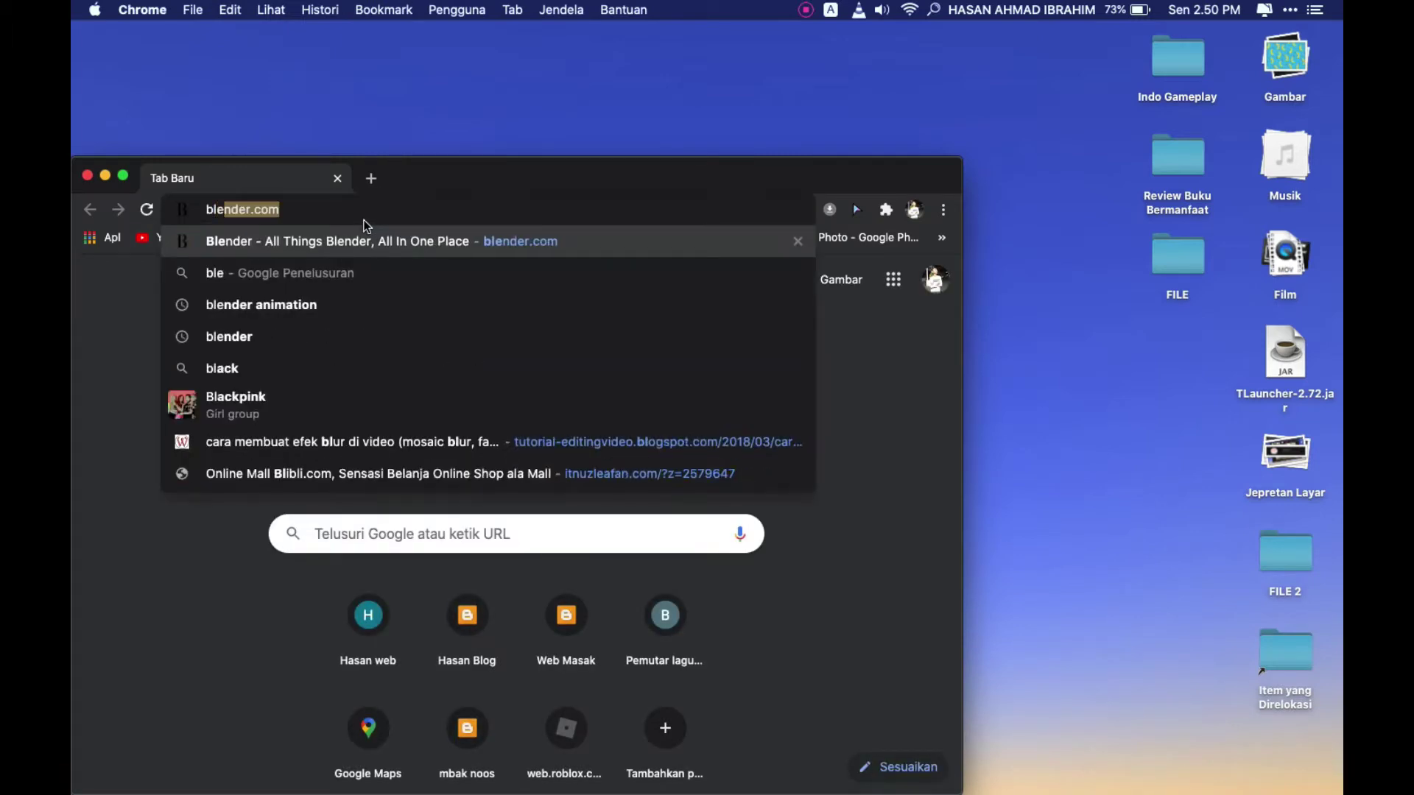
text(nder)
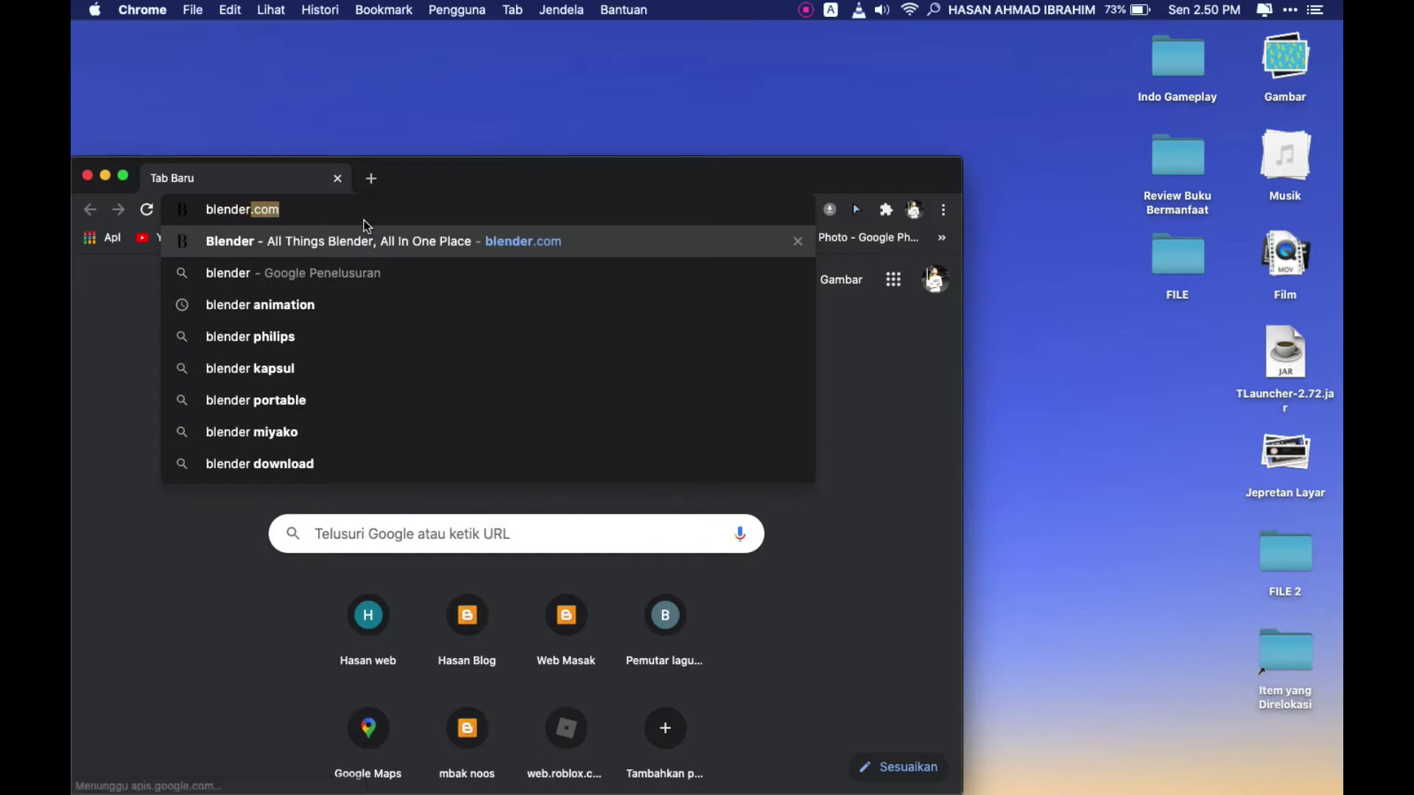
text(.org)
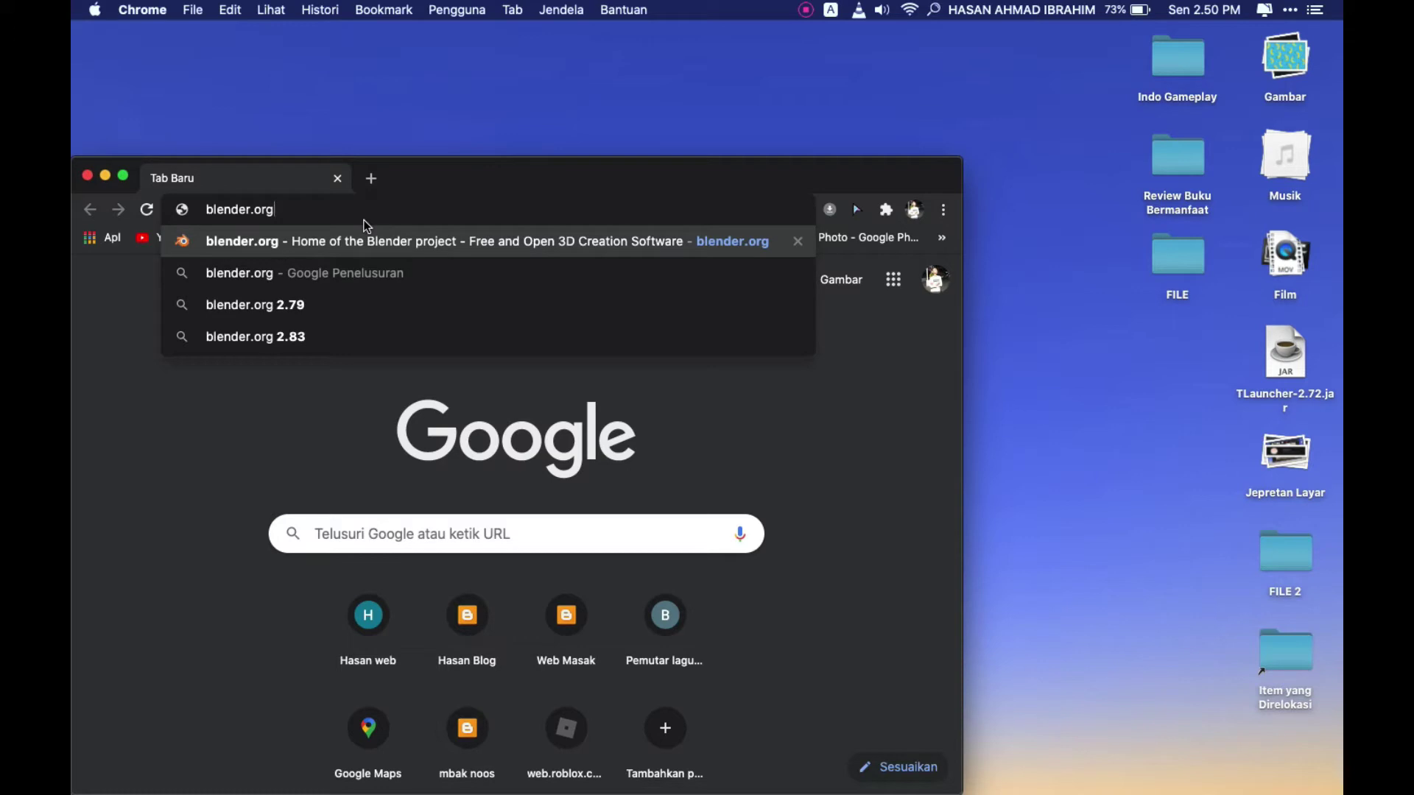
key(Return)
double_click(533, 169)
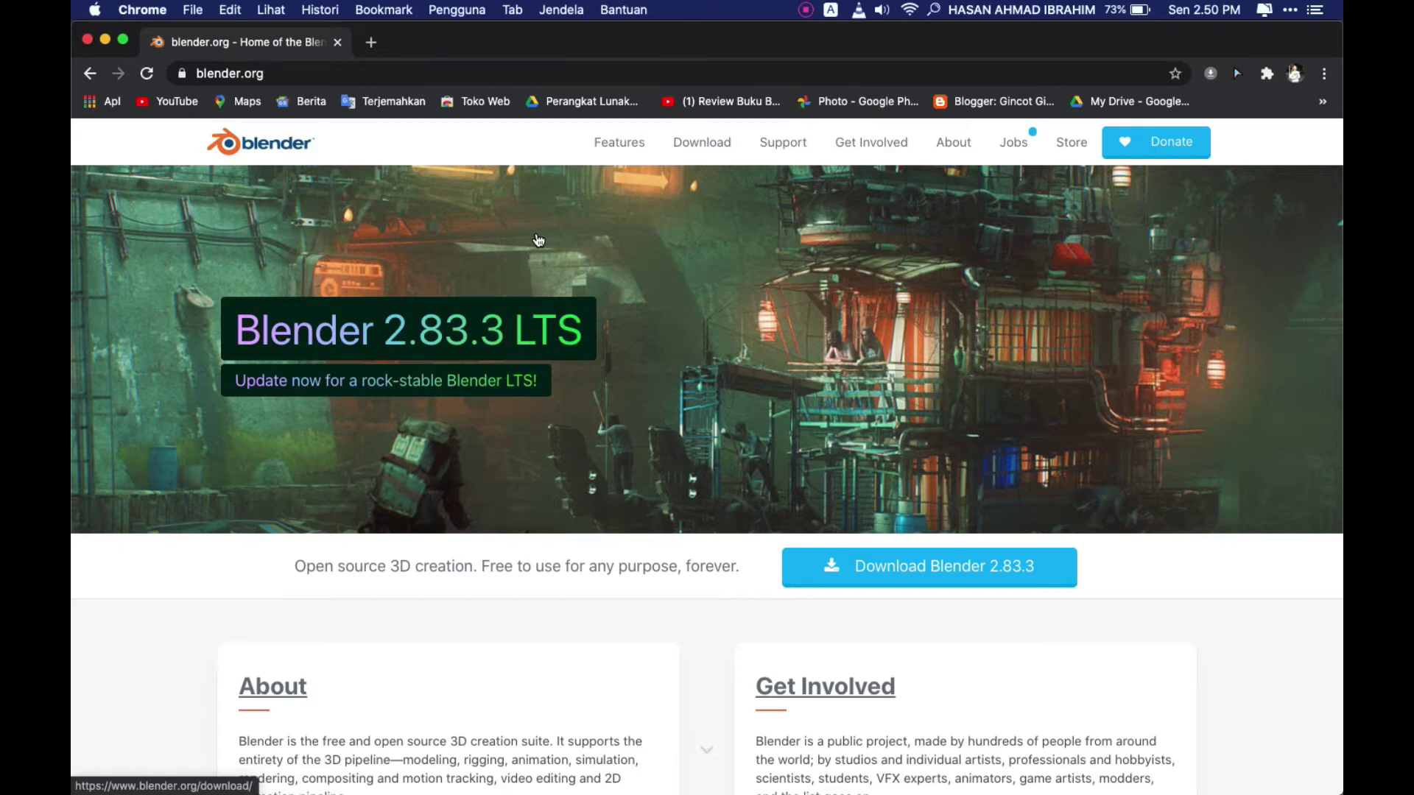
- View the Blender 2.83.3 download page and its other-versions list, then close Chrome
scroll(535, 322, down, 3)
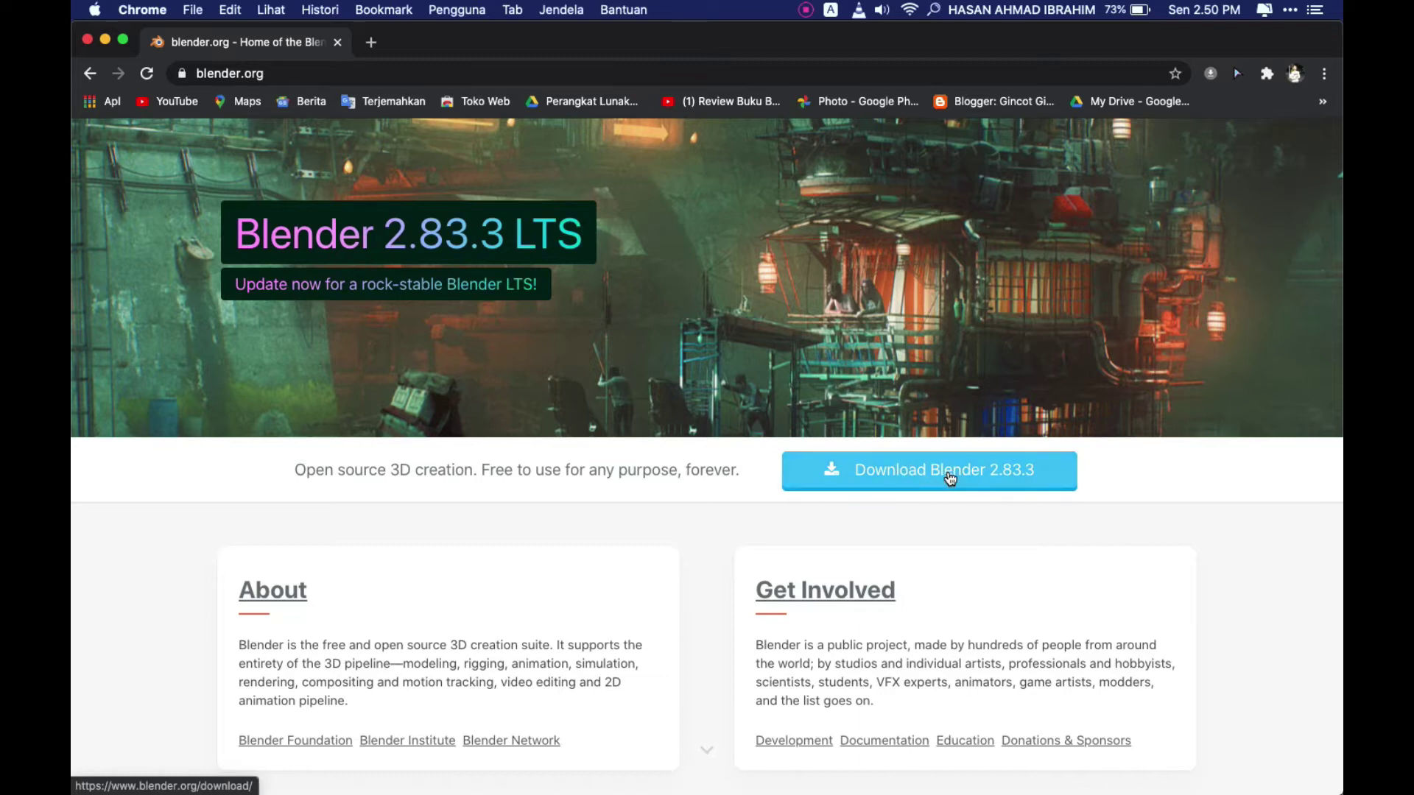
click(1029, 485)
click(958, 478)
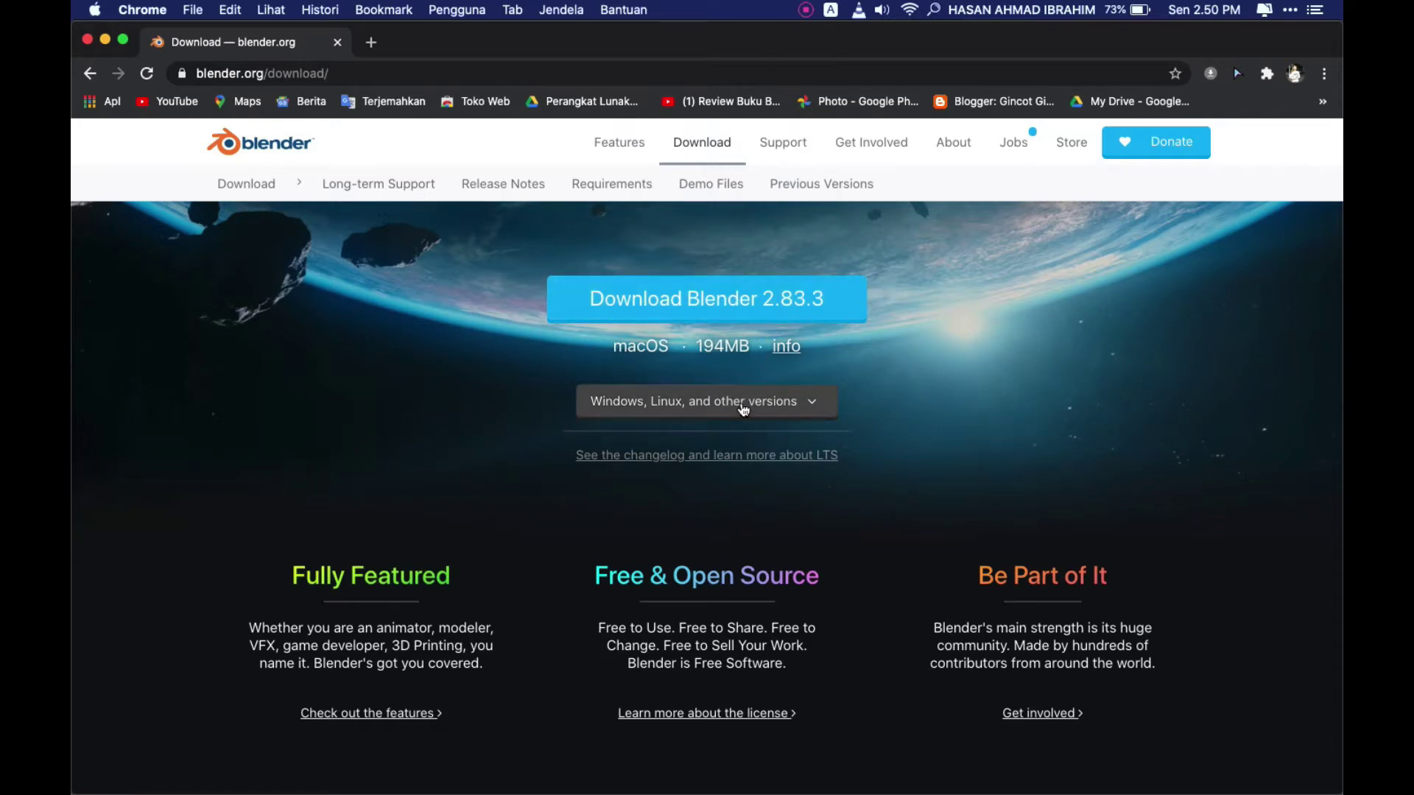
click(726, 408)
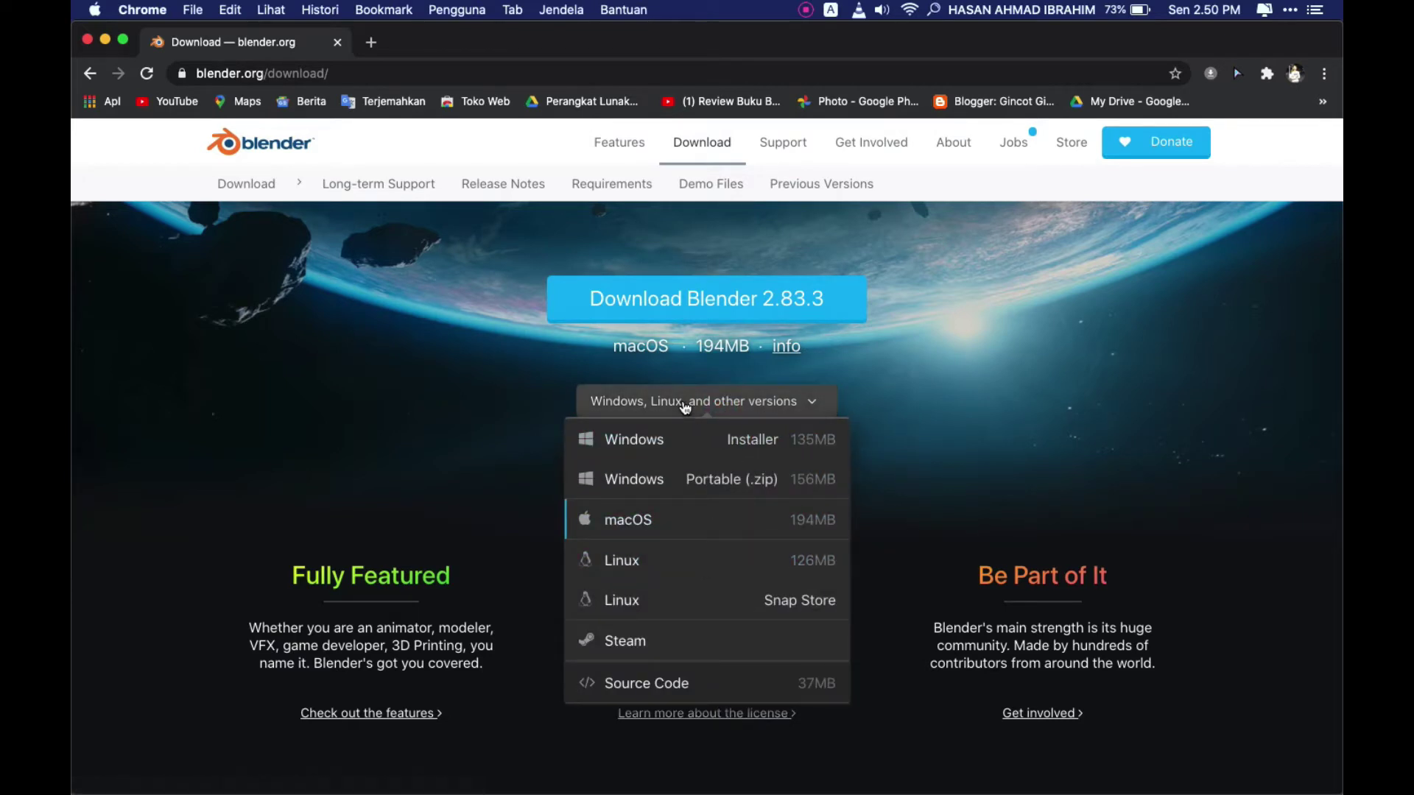
click(685, 407)
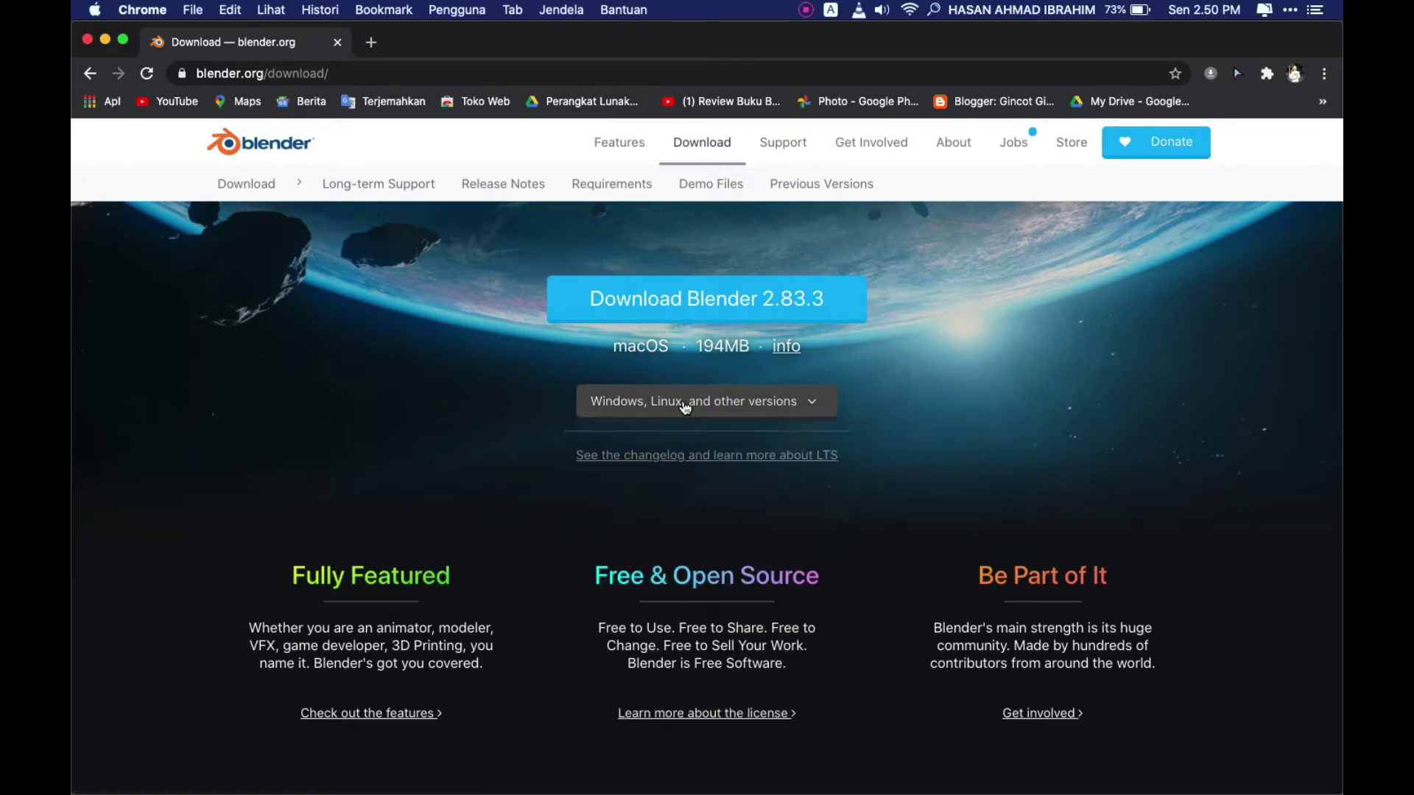
click(87, 42)
- Launch Blender from Launchpad, dismiss the splash screen and show the File > New templates
key(F4)
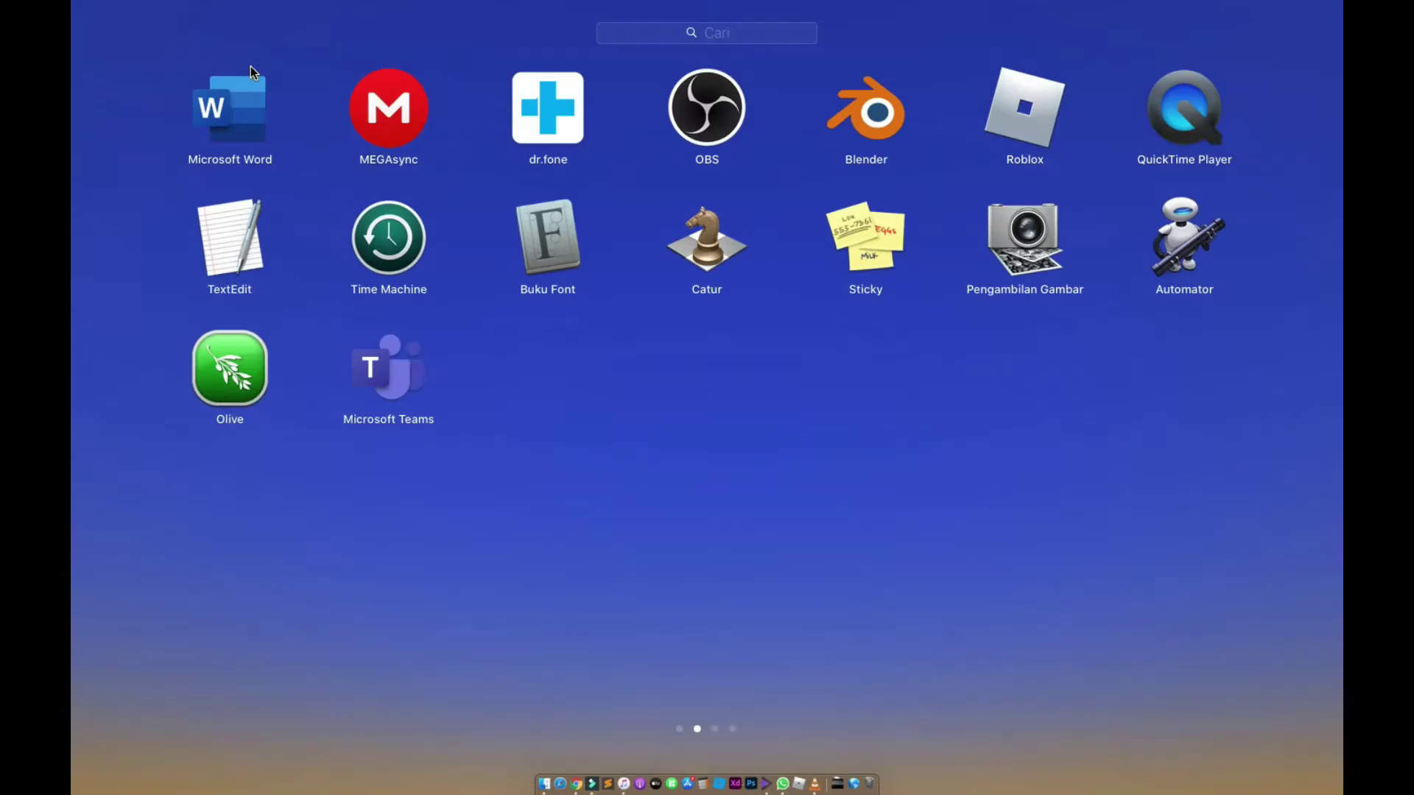
click(855, 107)
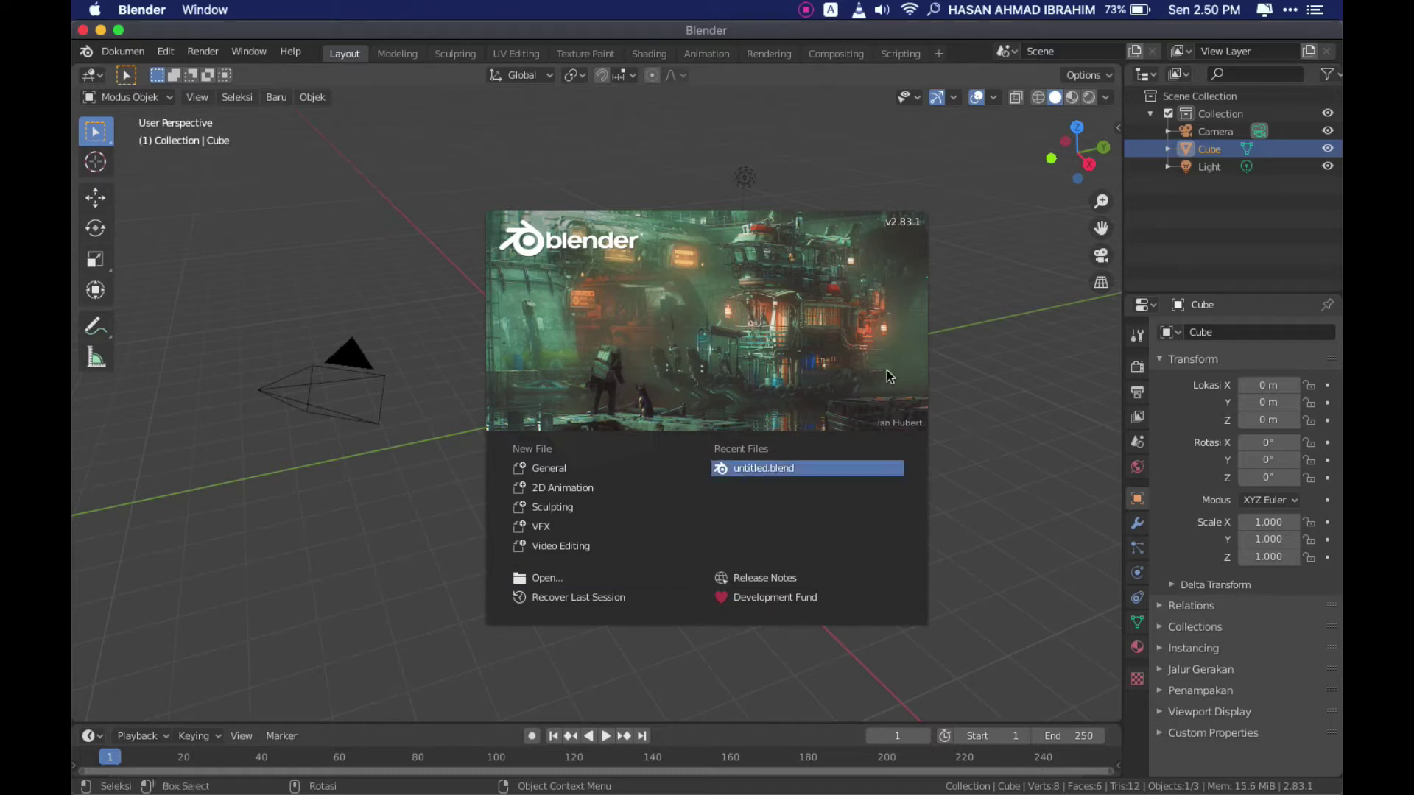
click(637, 342)
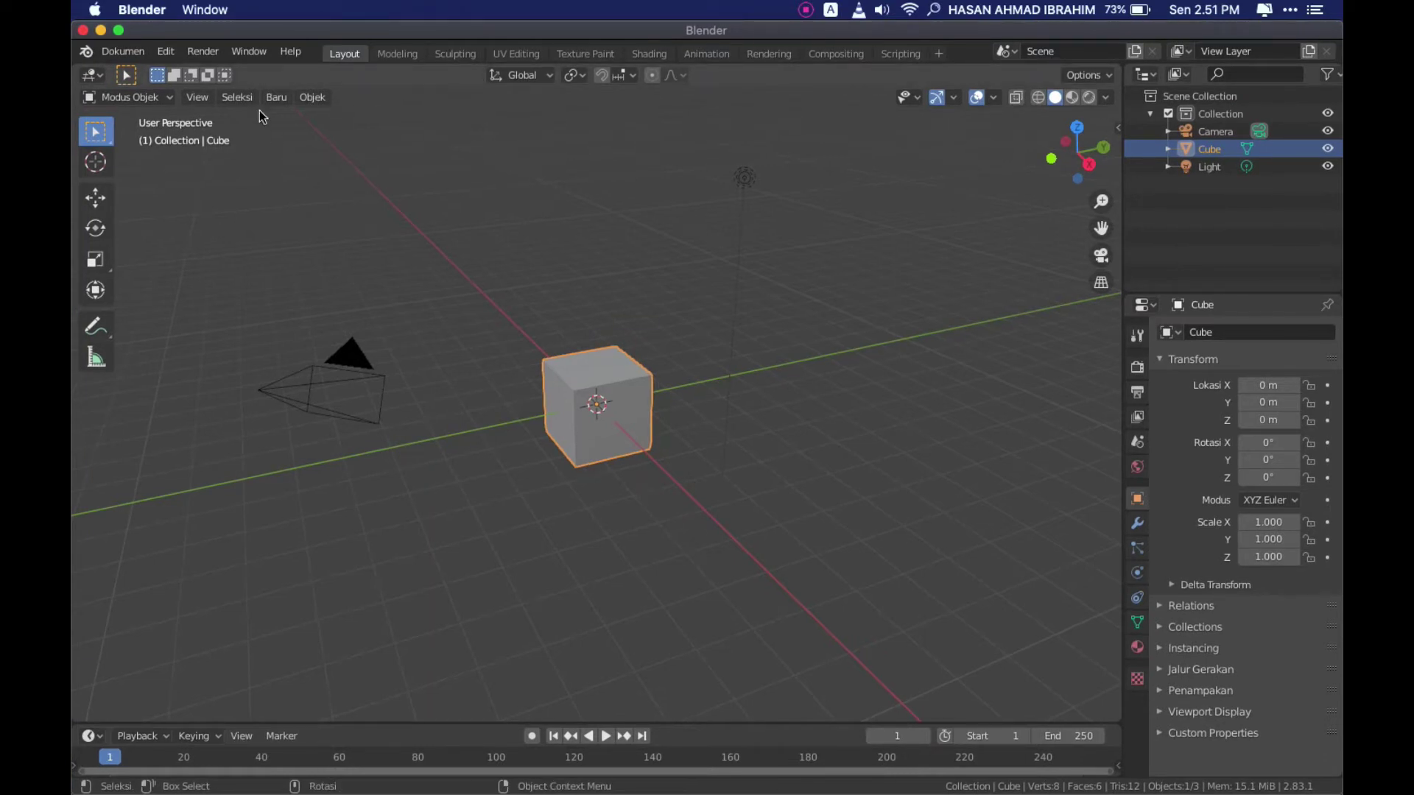
click(115, 55)
mouse_move(133, 71)
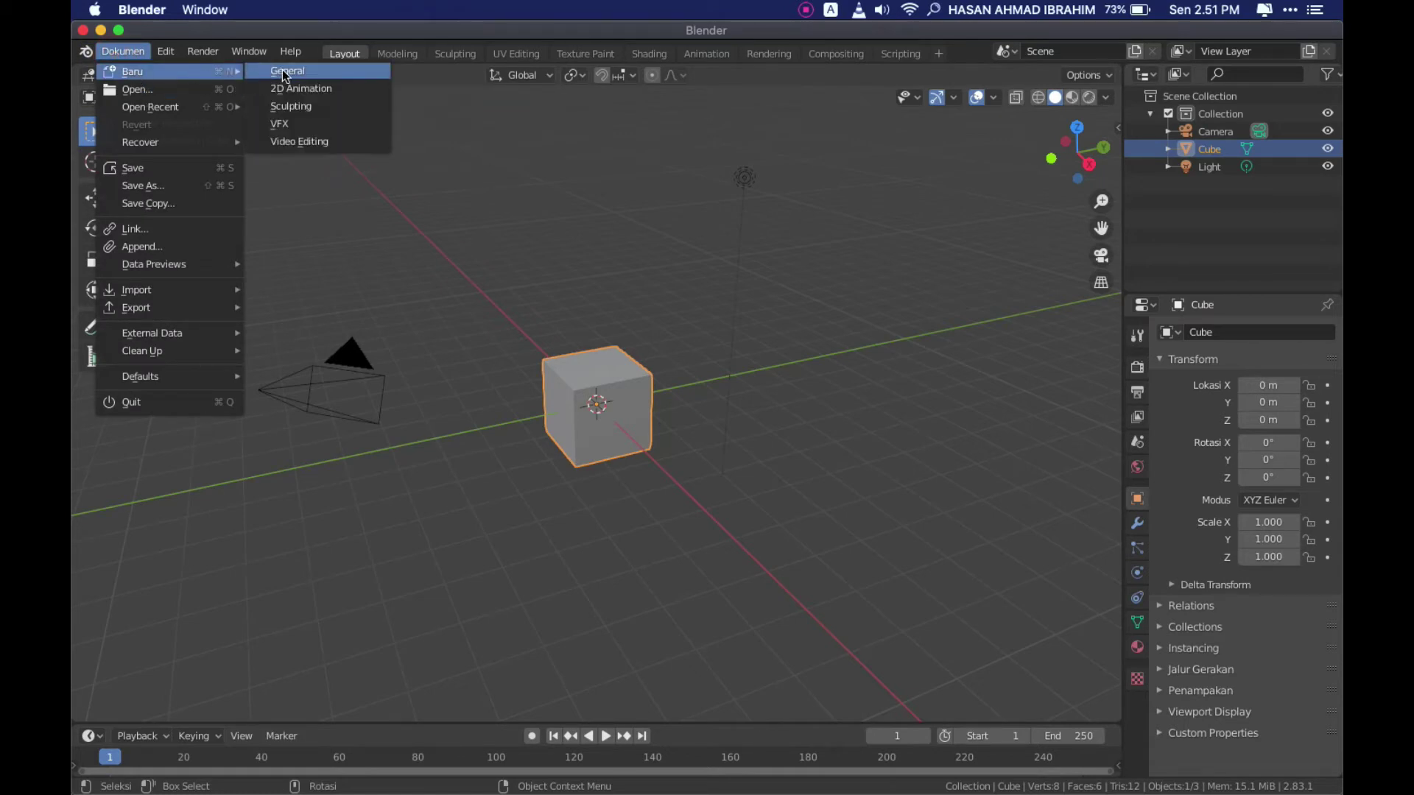
- Start a new General file and orbit the viewport around the default scene
click(285, 70)
scroll(489, 496, right, 3)
scroll(496, 495, right, 3)
scroll(496, 496, right, 3)
scroll(495, 496, right, 3)
scroll(496, 495, right, 3)
scroll(495, 495, right, 3)
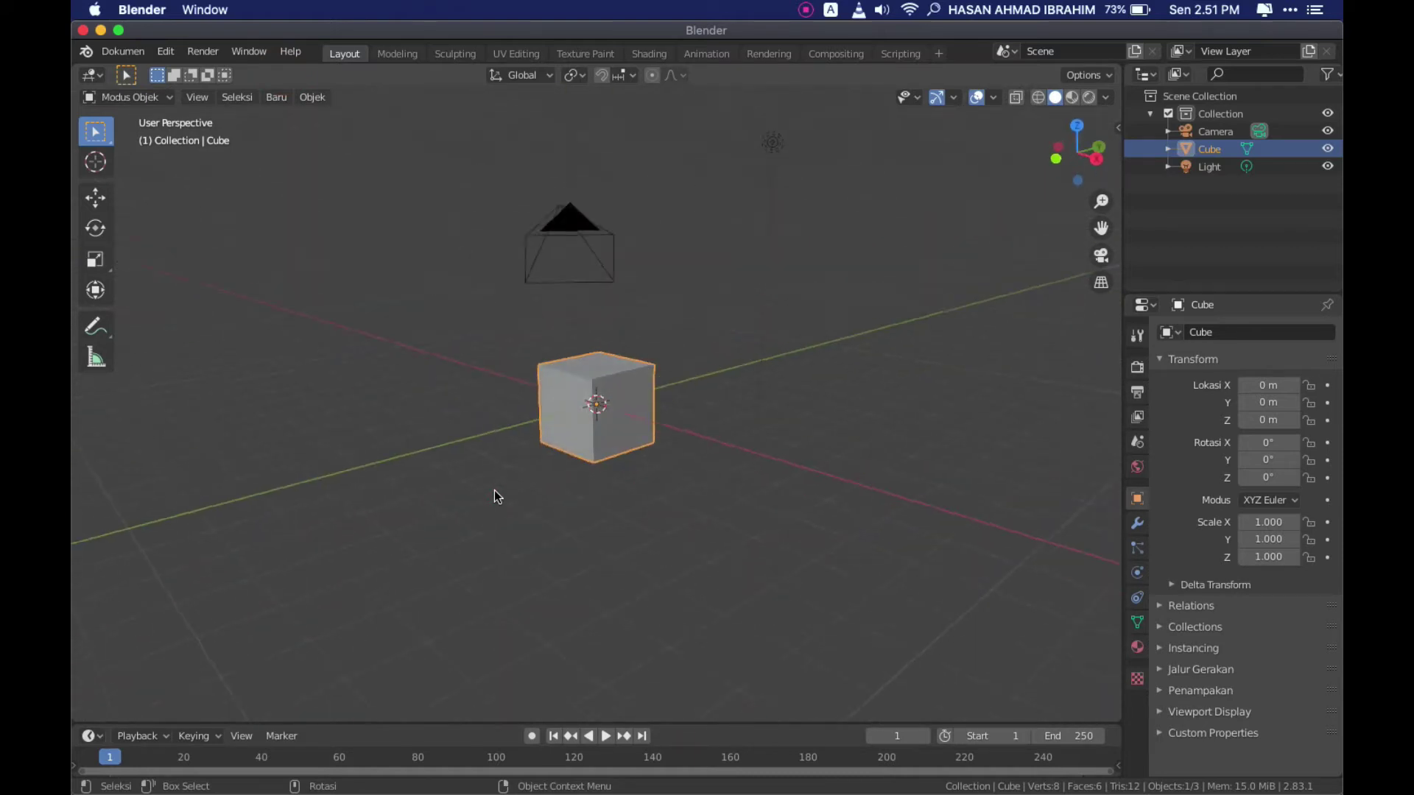
scroll(495, 495, right, 3)
scroll(495, 495, right, 3)
scroll(496, 495, right, 3)
scroll(496, 495, right, 3)
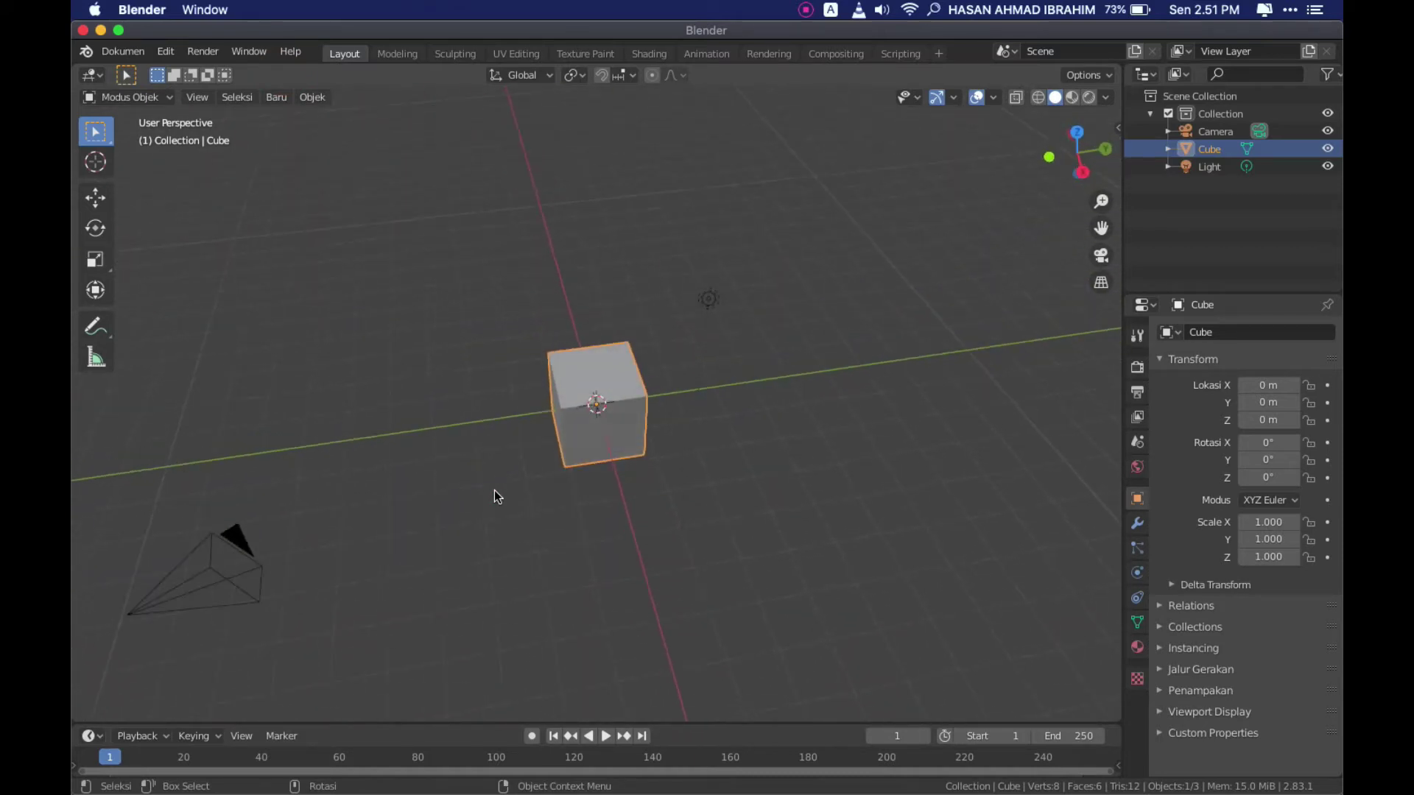
scroll(495, 496, right, 3)
scroll(496, 496, right, 3)
scroll(496, 495, right, 3)
scroll(495, 496, right, 2)
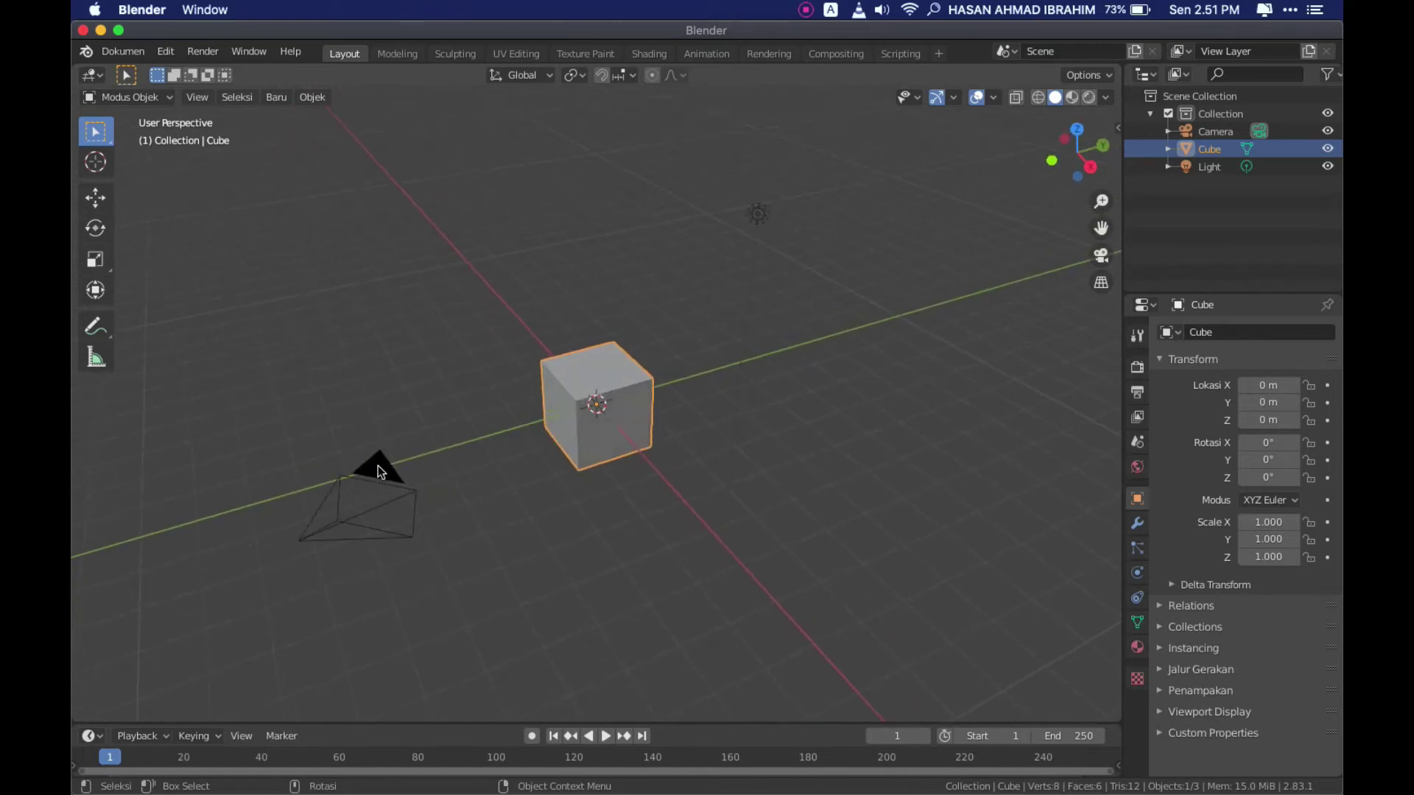
- Select the camera, then the light, then the cube to inspect their transforms
click(380, 472)
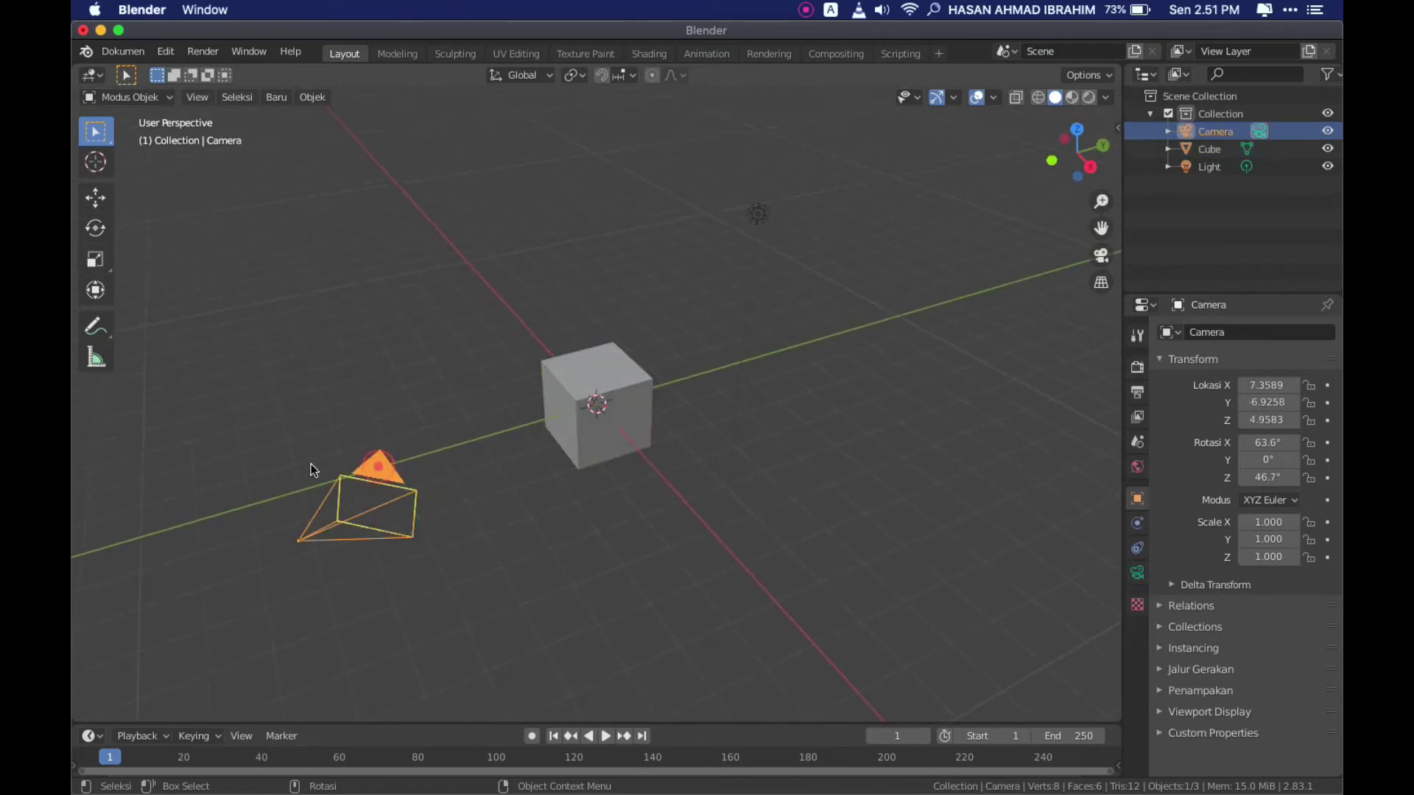
click(758, 214)
click(768, 246)
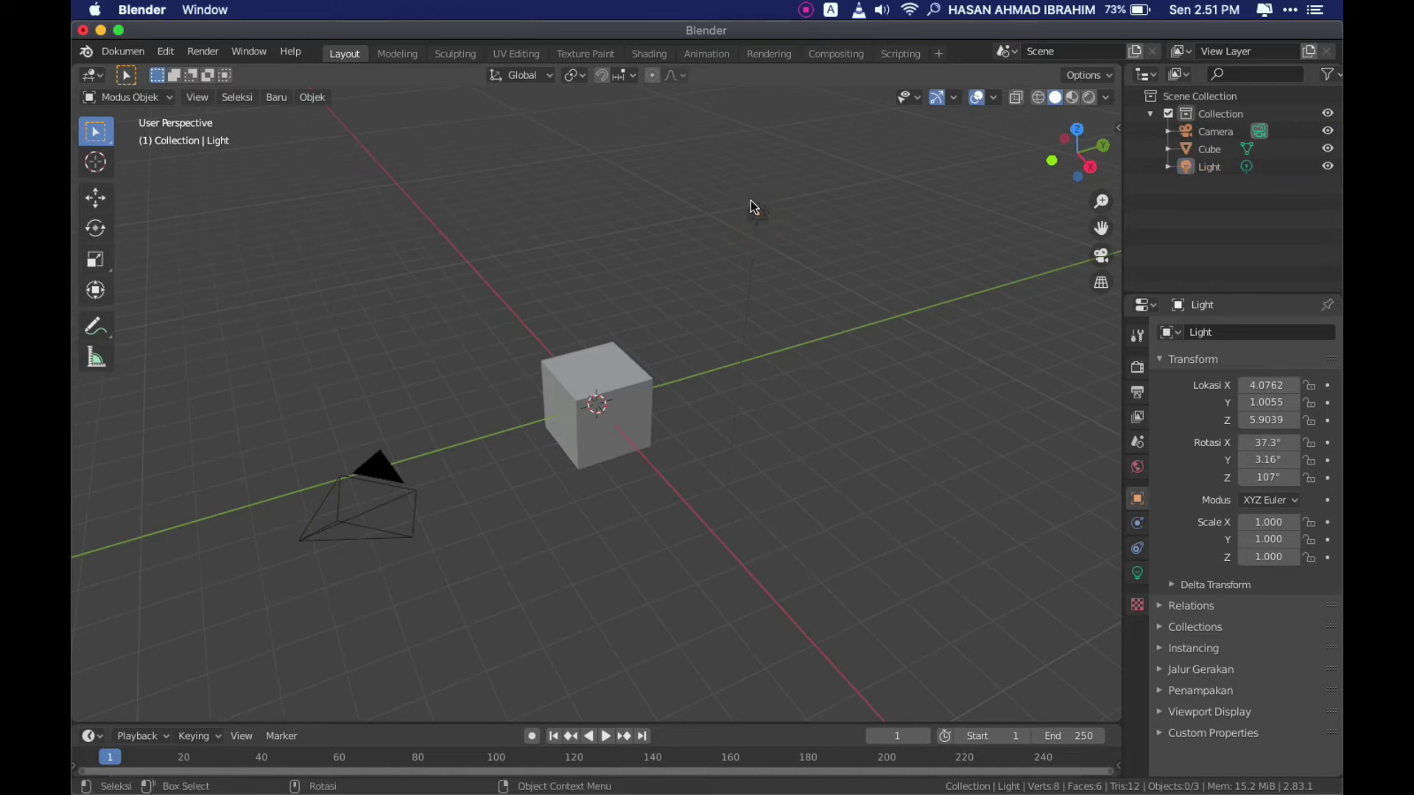
click(758, 219)
click(616, 411)
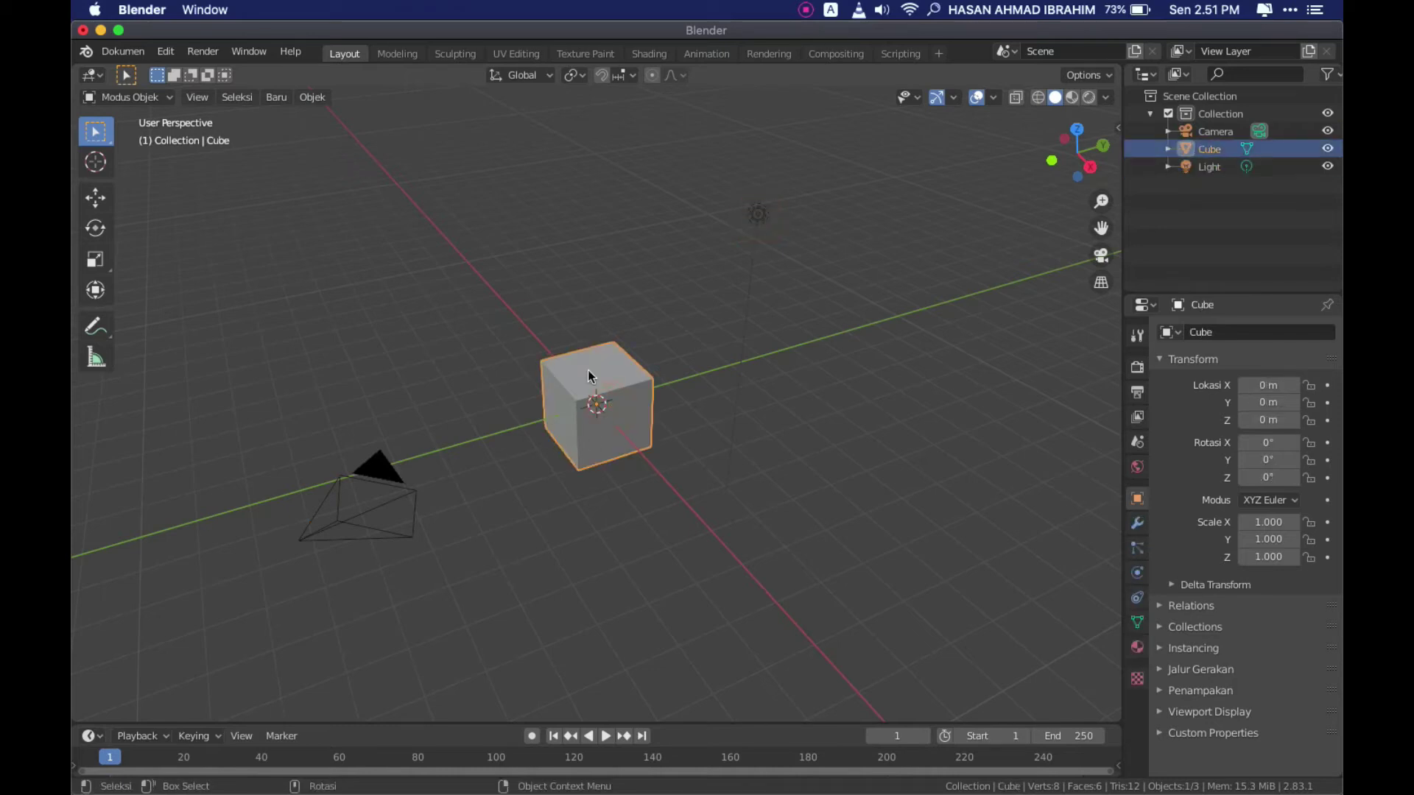
- Widen the toolbar so labels like Select Box, Cursor and Measure appear beside the icons
shift+right_drag(596, 412, 608, 406)
mouse_move(120, 127)
mouse_down()
mouse_move(245, 142)
mouse_move(197, 144)
mouse_up()
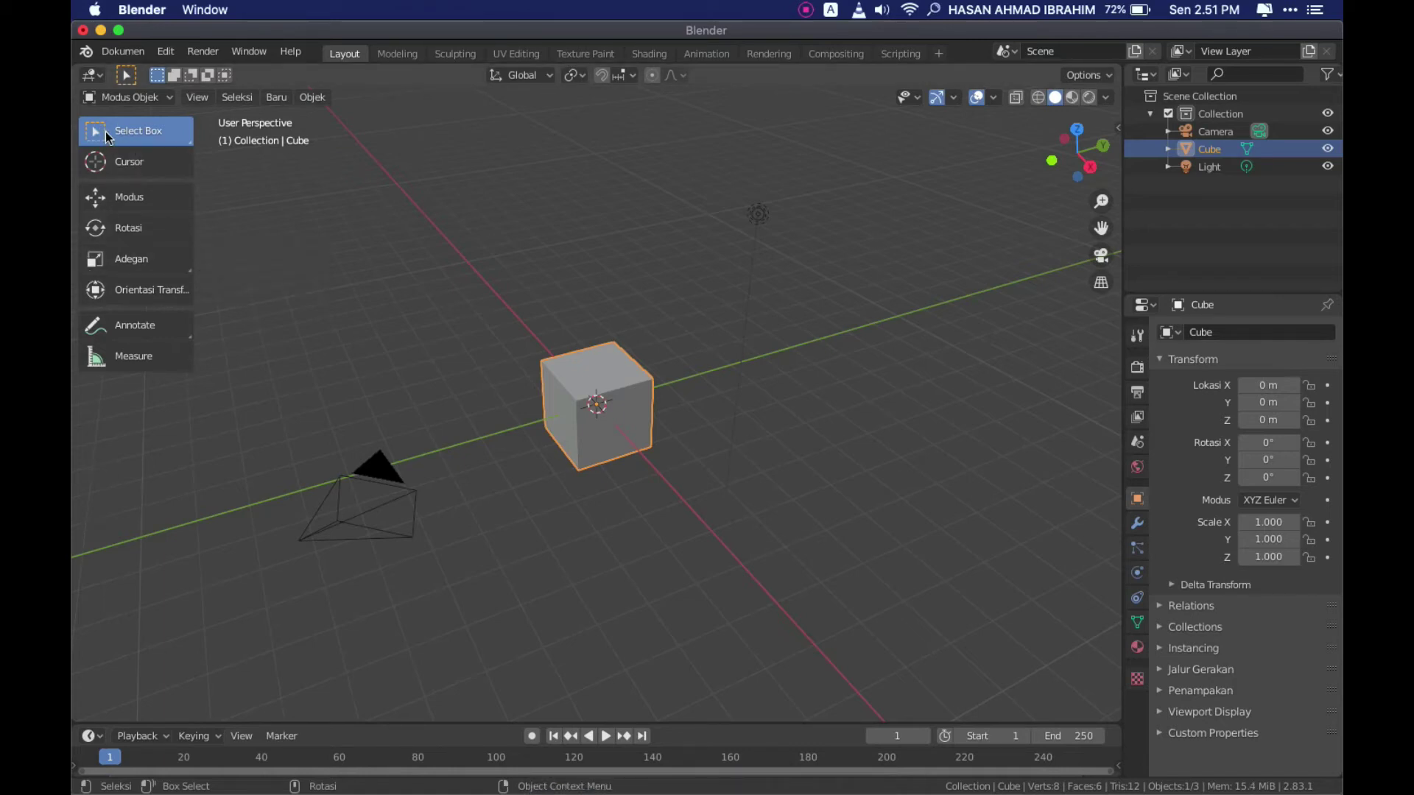
- Select the light, camera and cube one at a time in the viewport
click(759, 211)
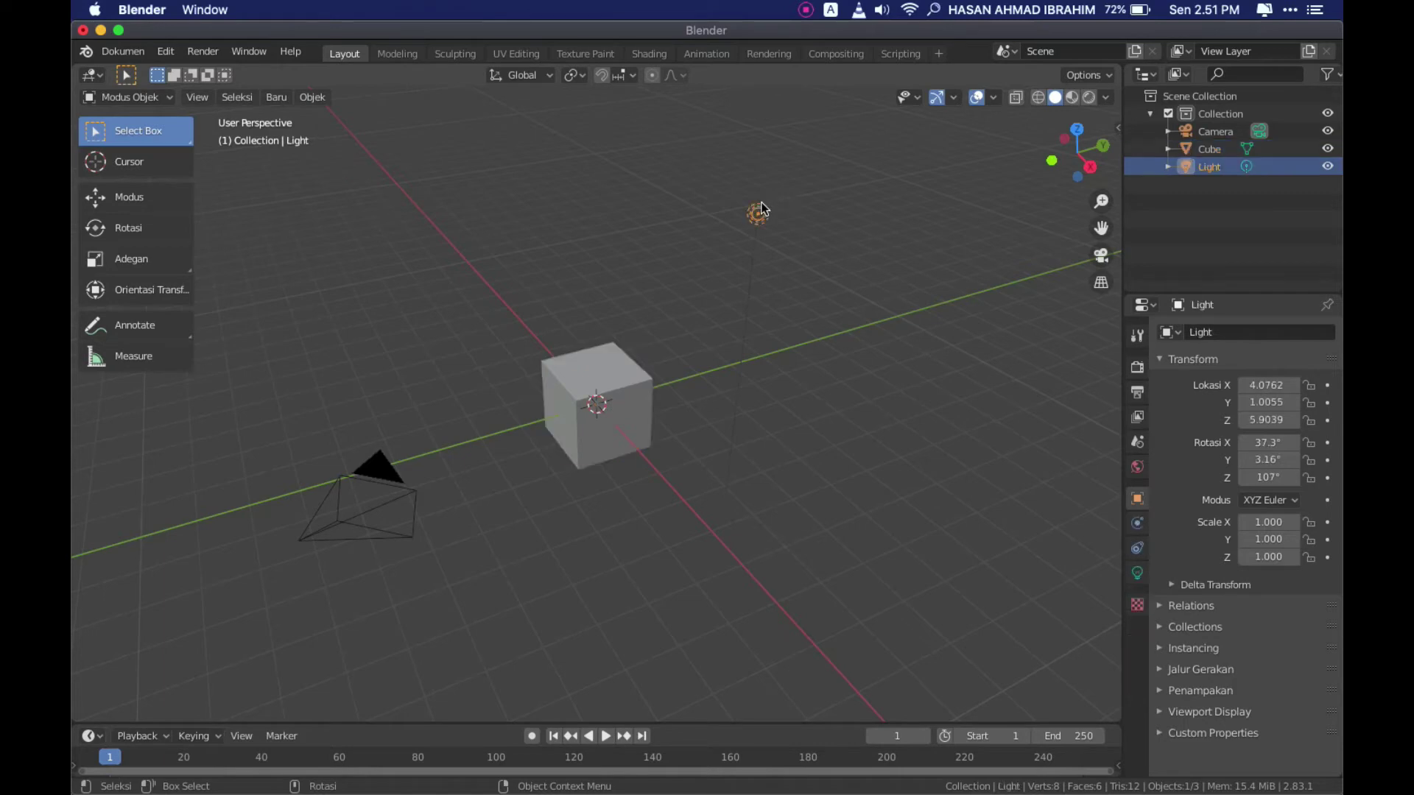
click(375, 467)
click(757, 218)
click(596, 405)
click(380, 471)
click(773, 223)
click(626, 393)
click(363, 515)
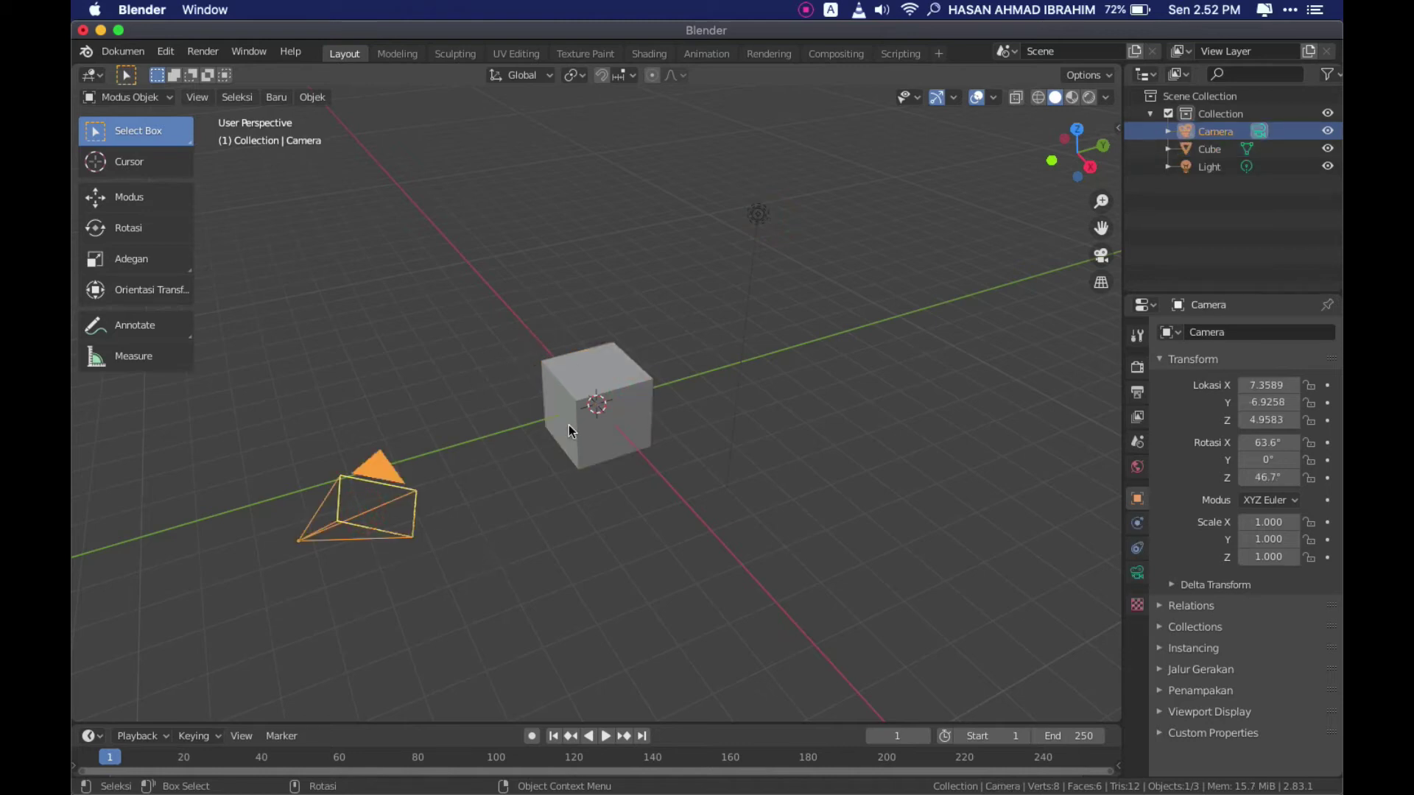
key(ctrl+z)
- Select cube, light and camera together, pick objects in the Outliner, then clear the selection
click(630, 416)
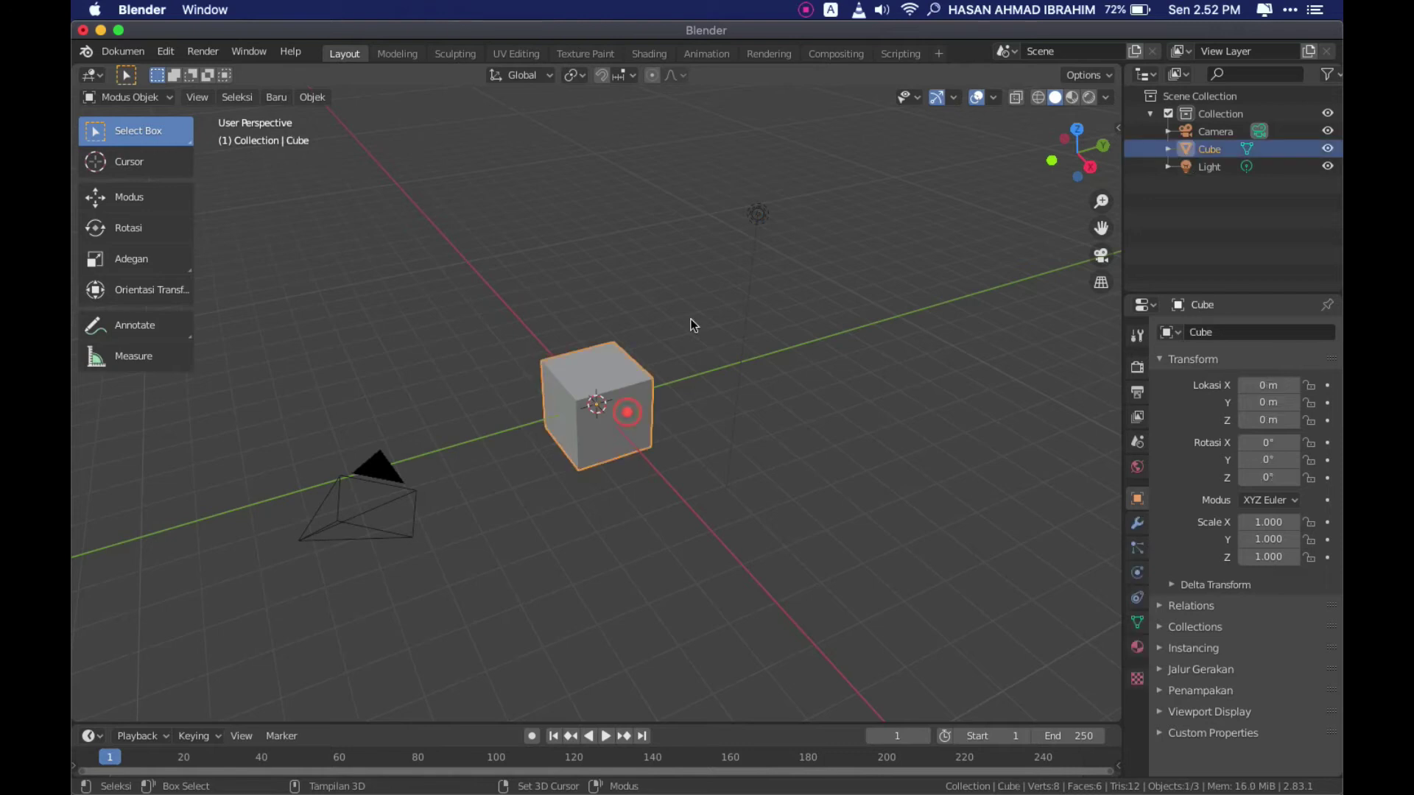
shift+click(758, 216)
shift+click(401, 501)
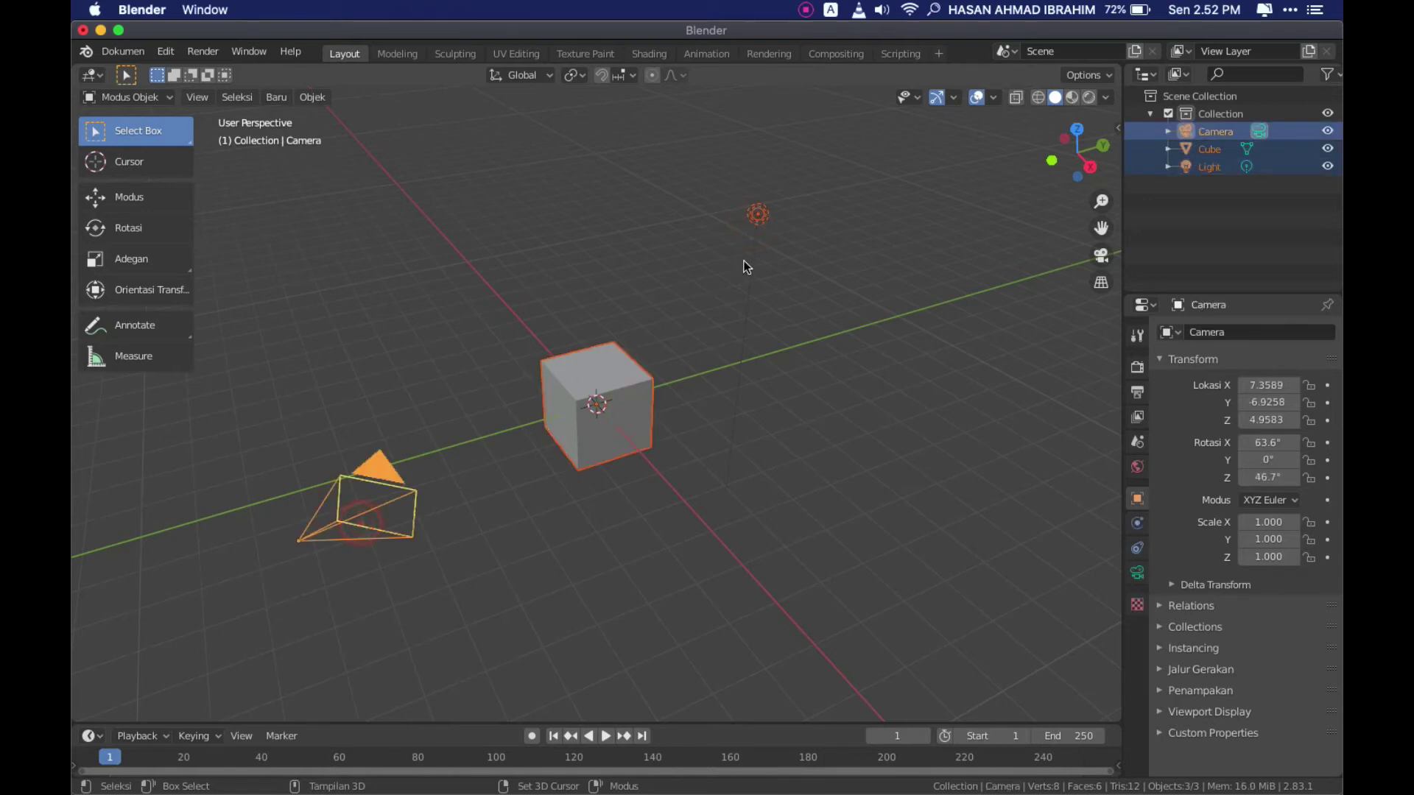
click(852, 318)
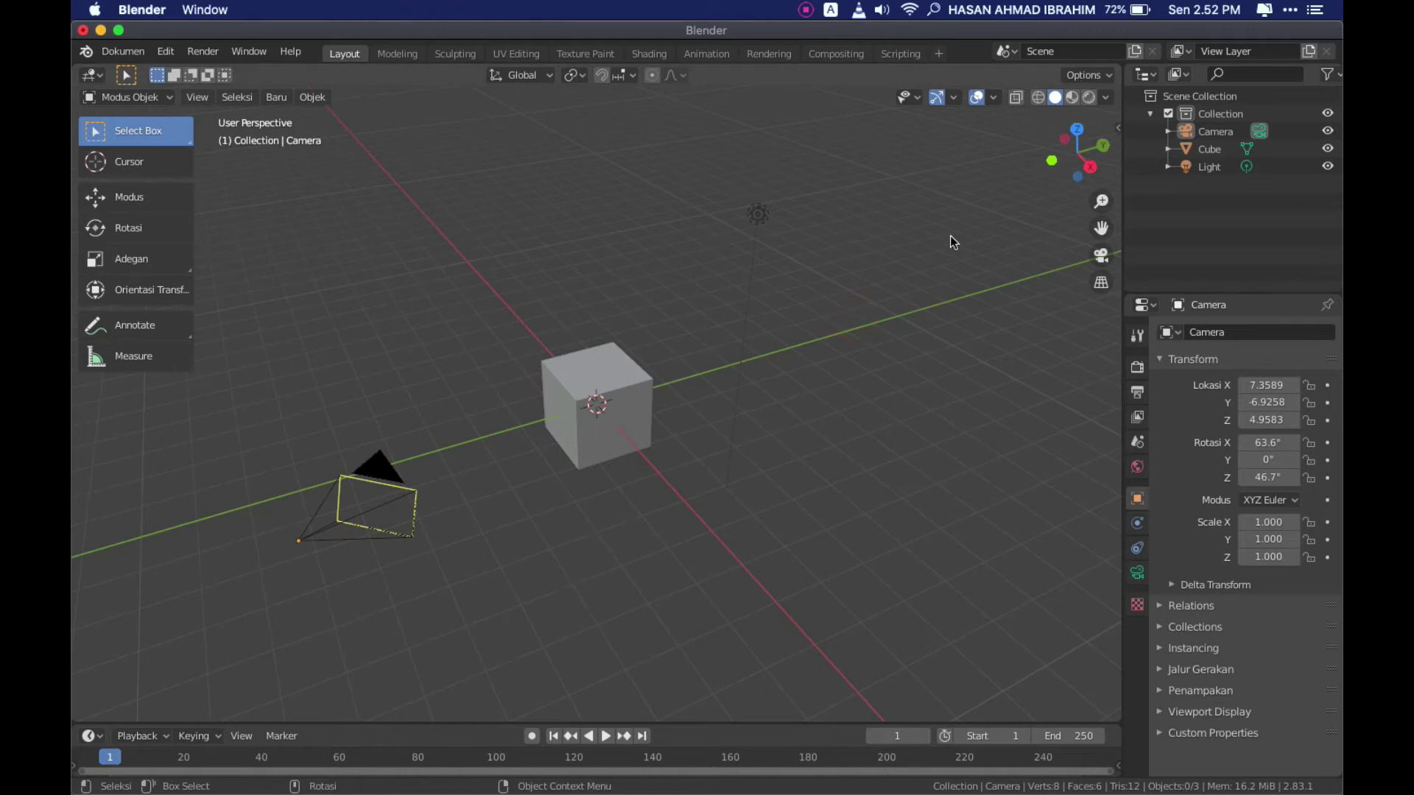
click(1236, 169)
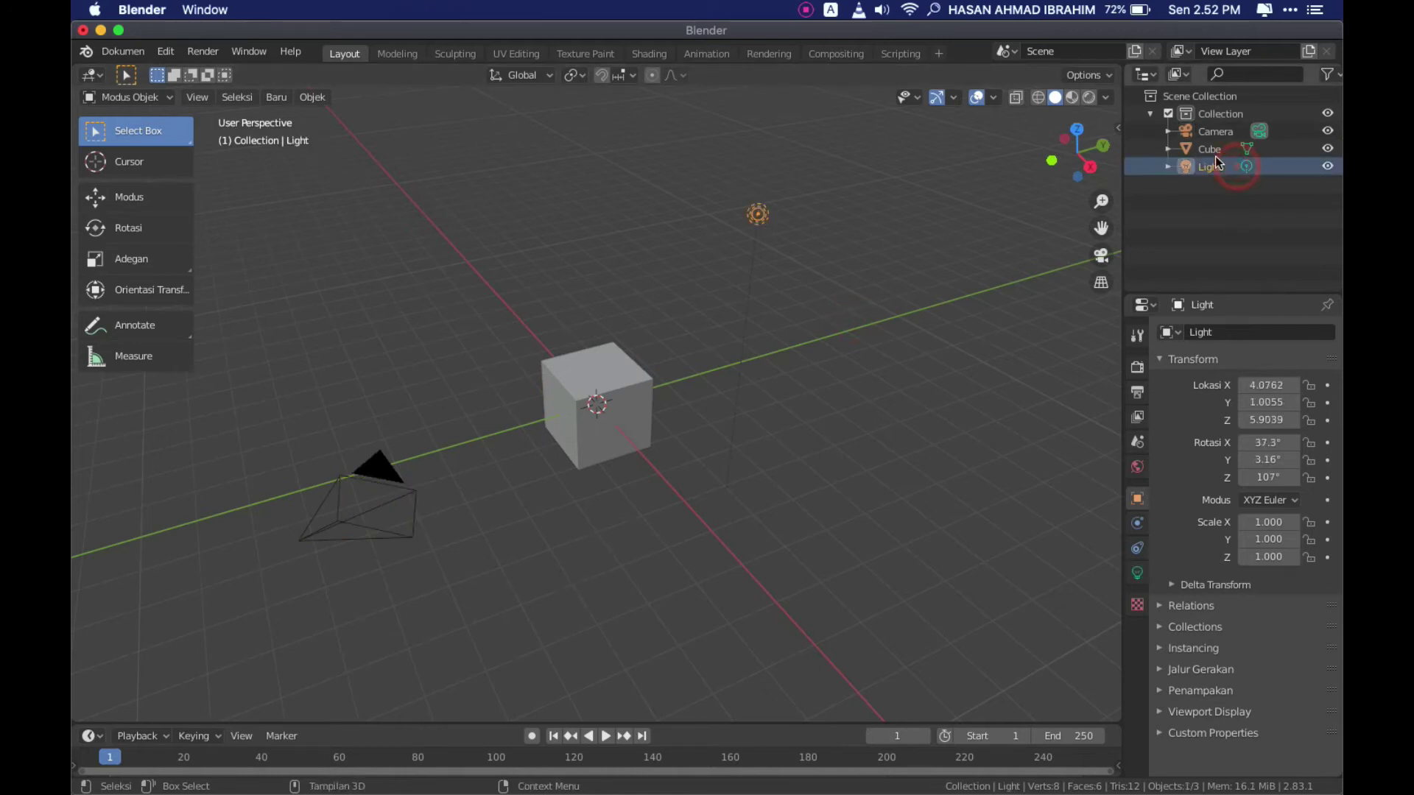
click(1209, 148)
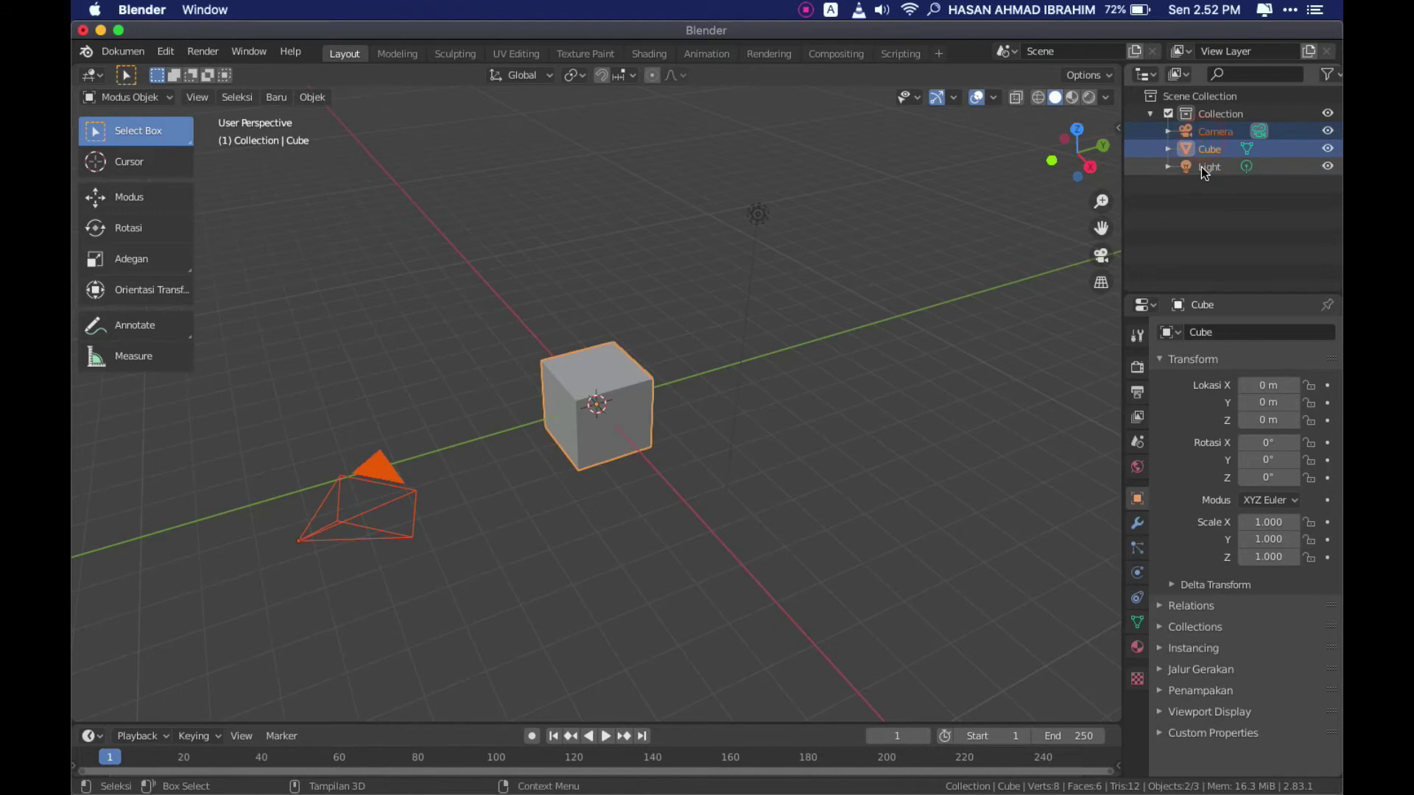
click(1204, 168)
click(893, 268)
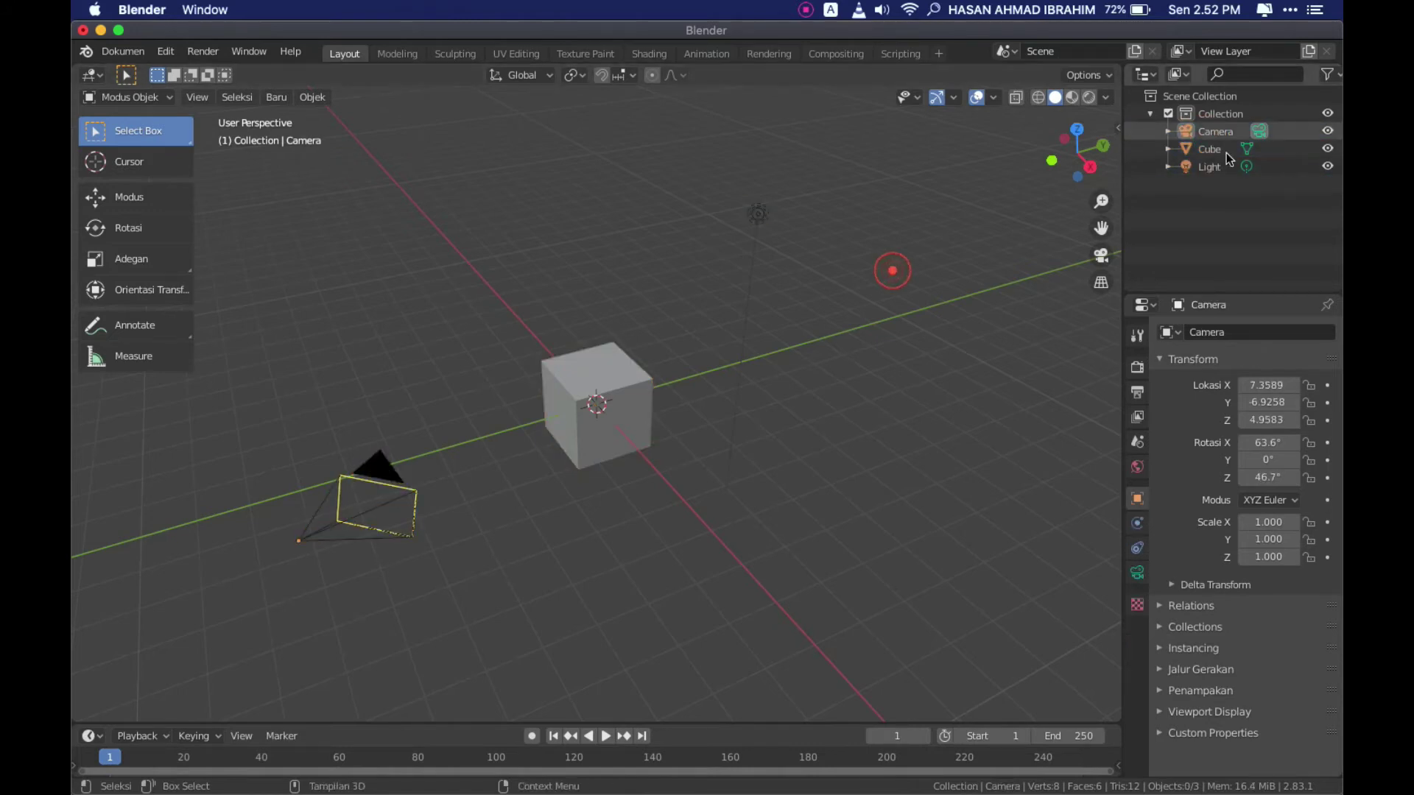
- Place the 3D cursor on the cube's face with the Cursor tool
click(136, 156)
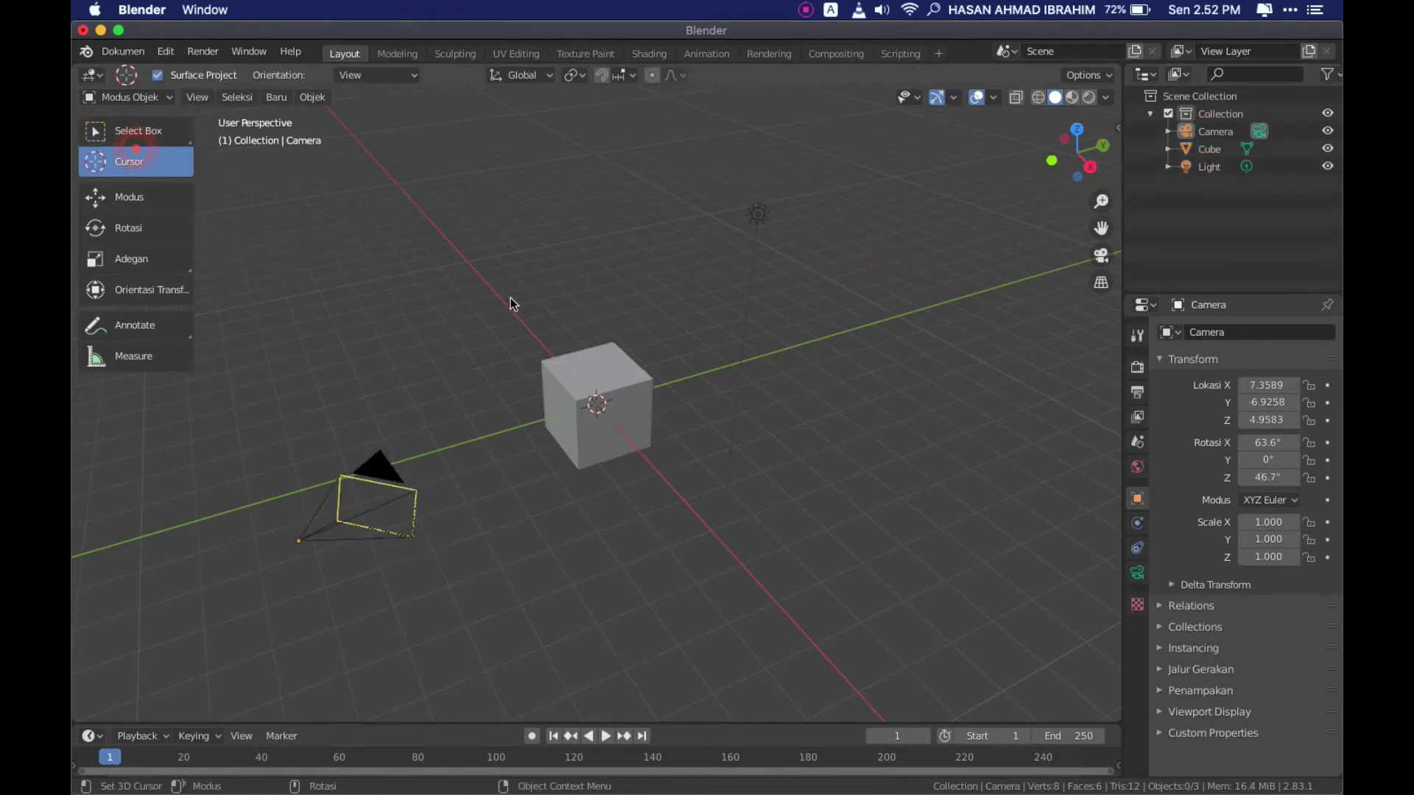
drag(604, 412, 600, 403)
click(700, 464)
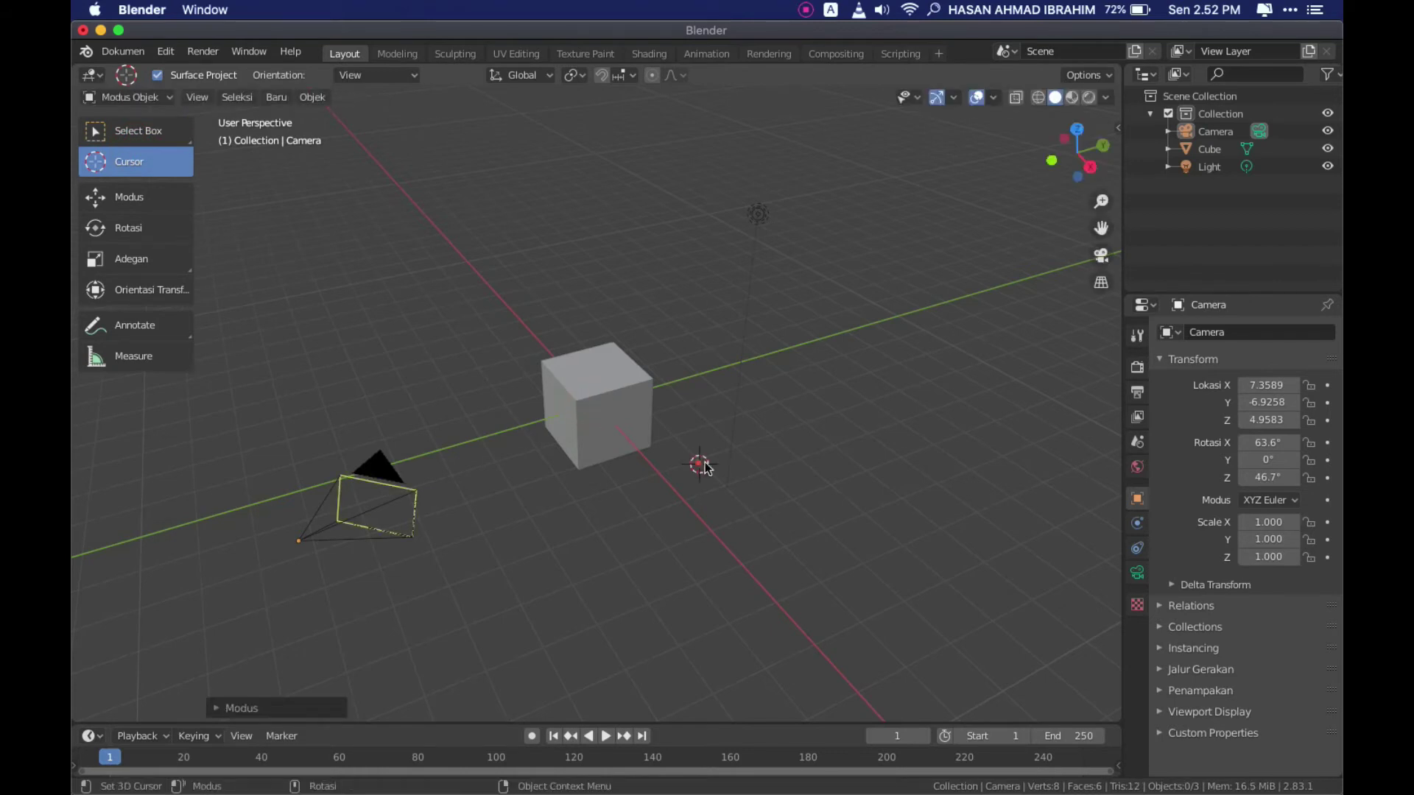
scroll(798, 475, left, 3)
click(593, 402)
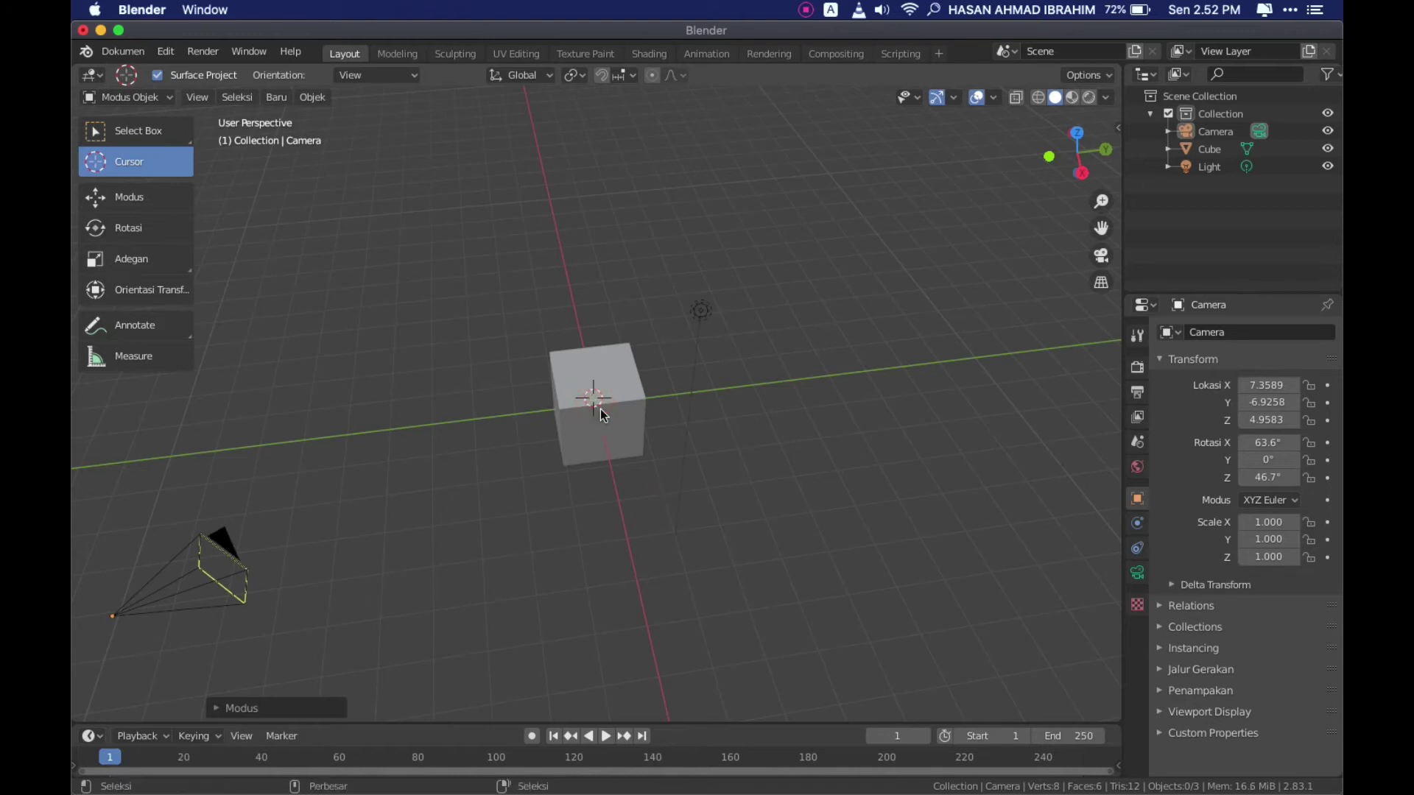
- Select all, return to Select Box, and select only the cube
key(a)
key(w)
scroll(788, 472, left, 5)
scroll(787, 471, up, 5)
scroll(788, 472, up, 5)
scroll(790, 471, left, 2)
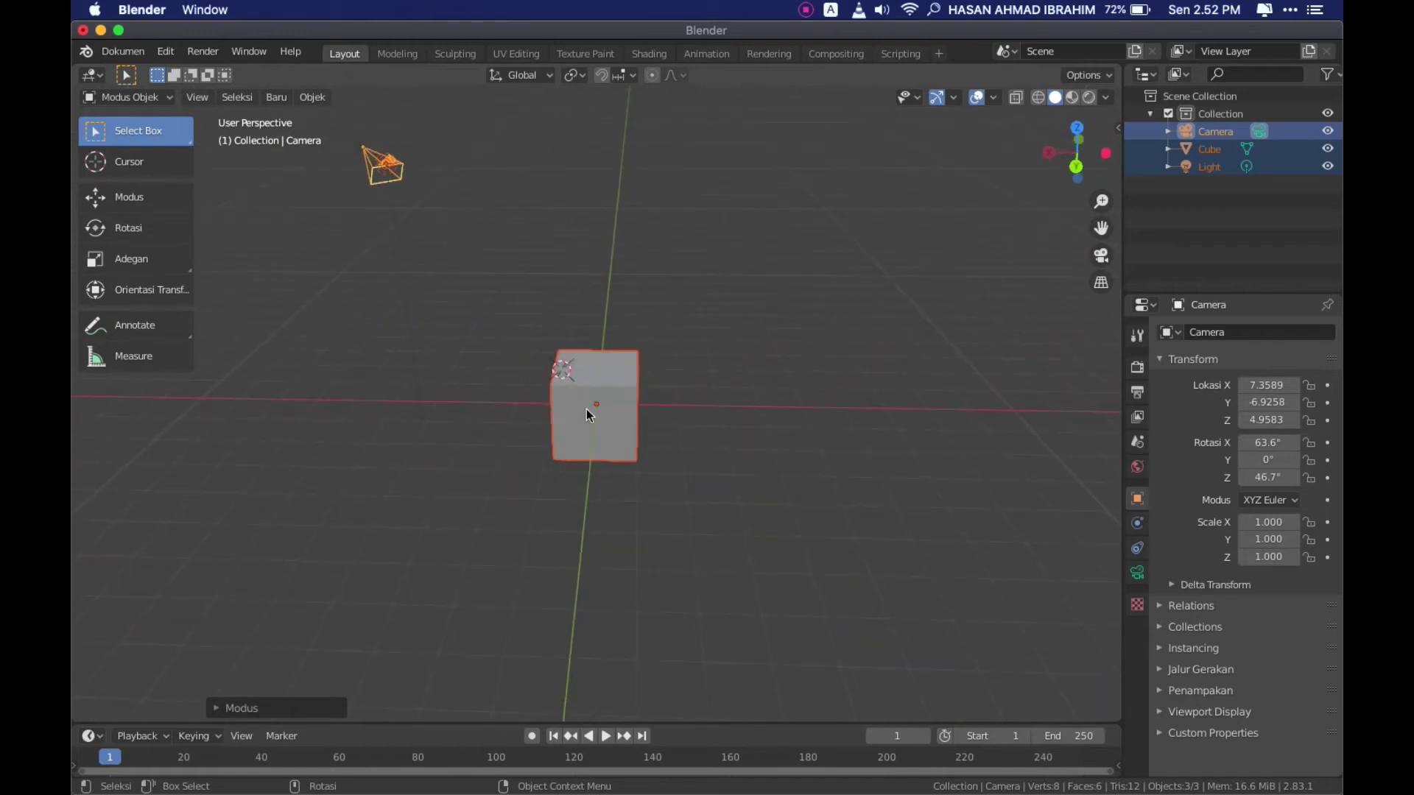
click(625, 390)
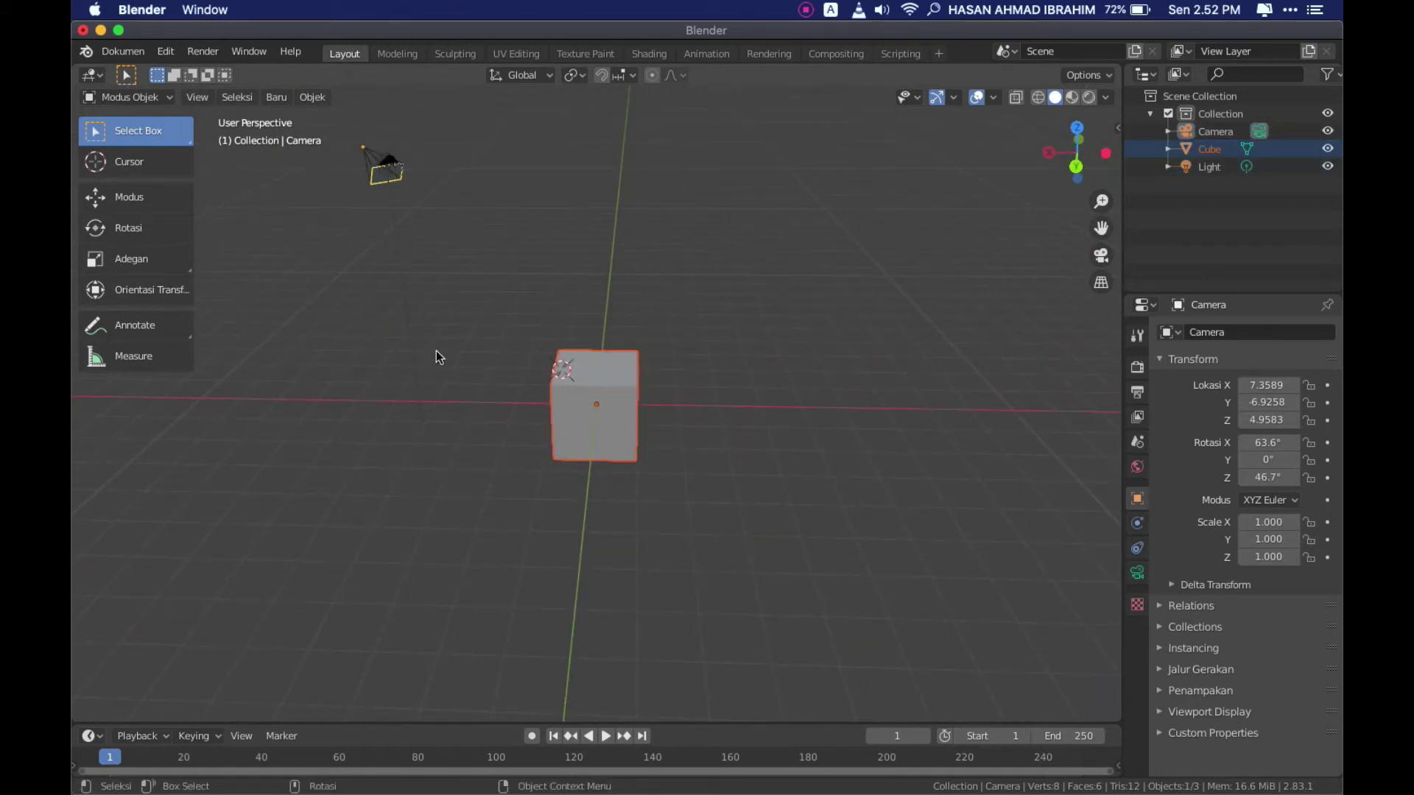
scroll(477, 353, down, 5)
scroll(477, 353, left, 5)
scroll(477, 354, left, 5)
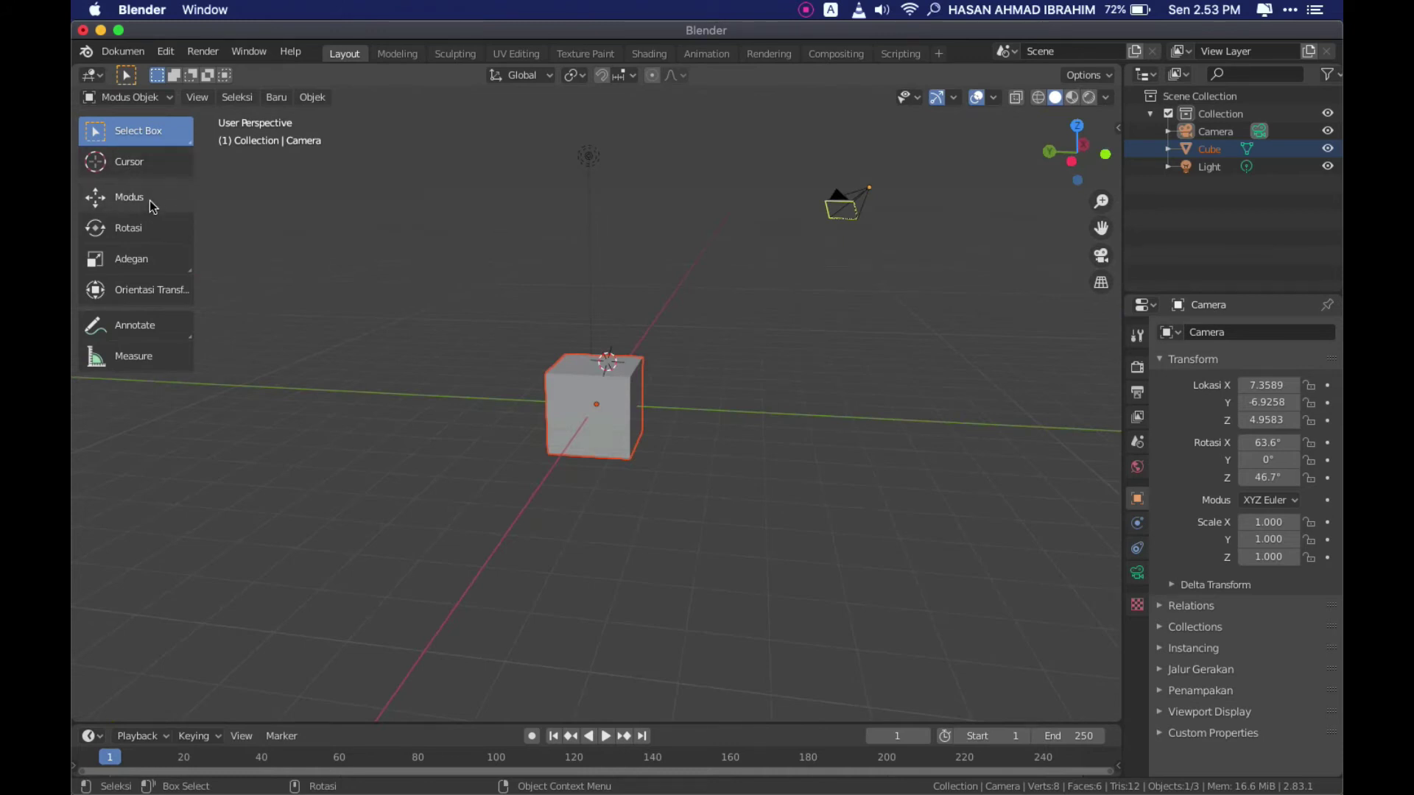
scroll(339, 285, left, 3)
scroll(339, 285, left, 3)
scroll(339, 285, up, 3)
scroll(340, 285, up, 3)
scroll(339, 285, left, 2)
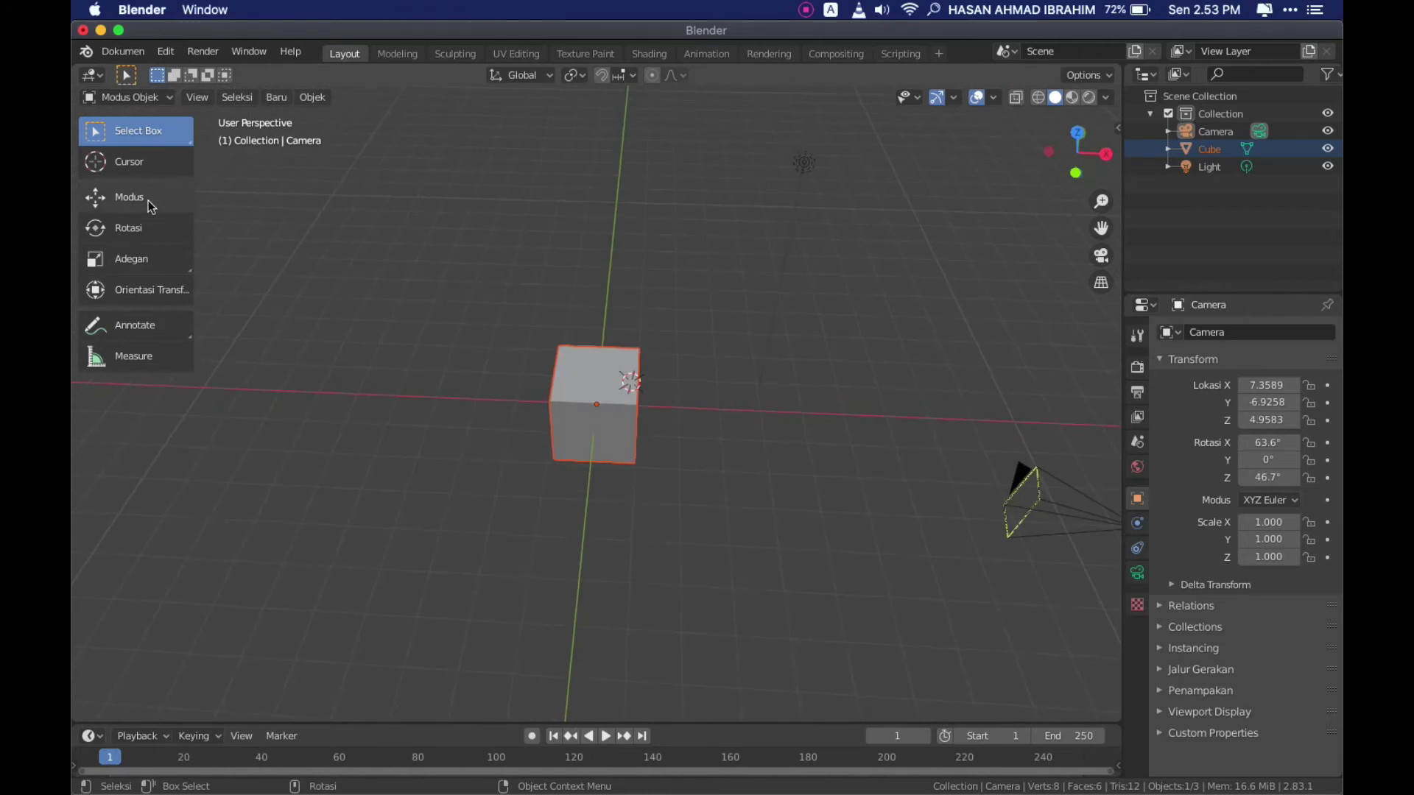
- Activate the Move tool on the cube and orbit to a new viewing angle
click(148, 200)
scroll(785, 395, right, 5)
scroll(784, 394, right, 5)
scroll(785, 395, right, 5)
scroll(785, 394, right, 5)
scroll(785, 395, down, 5)
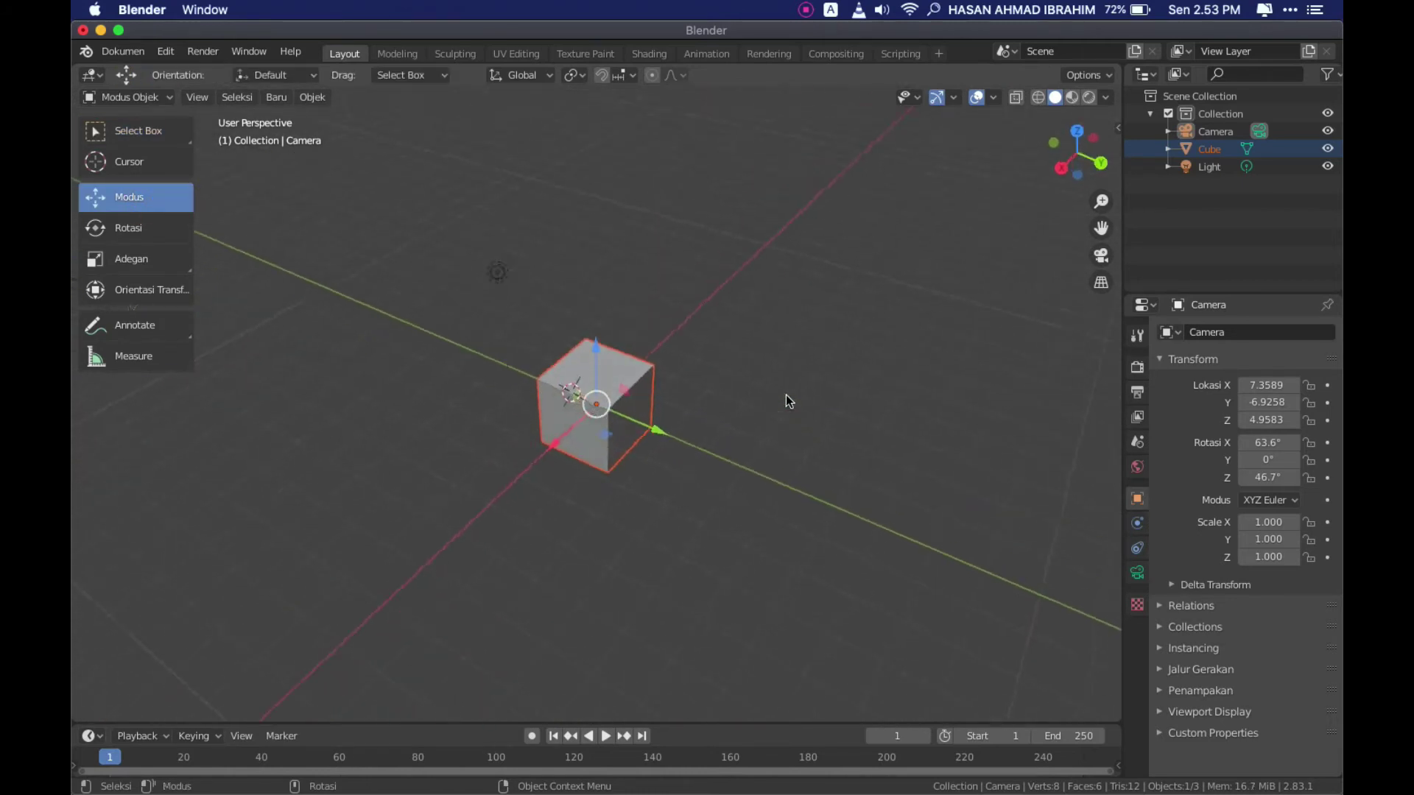
scroll(663, 353, down, 5)
- Reselect the cube and drag it along the Z, X and Y axis arrows
click(597, 330)
scroll(667, 324, up, 5)
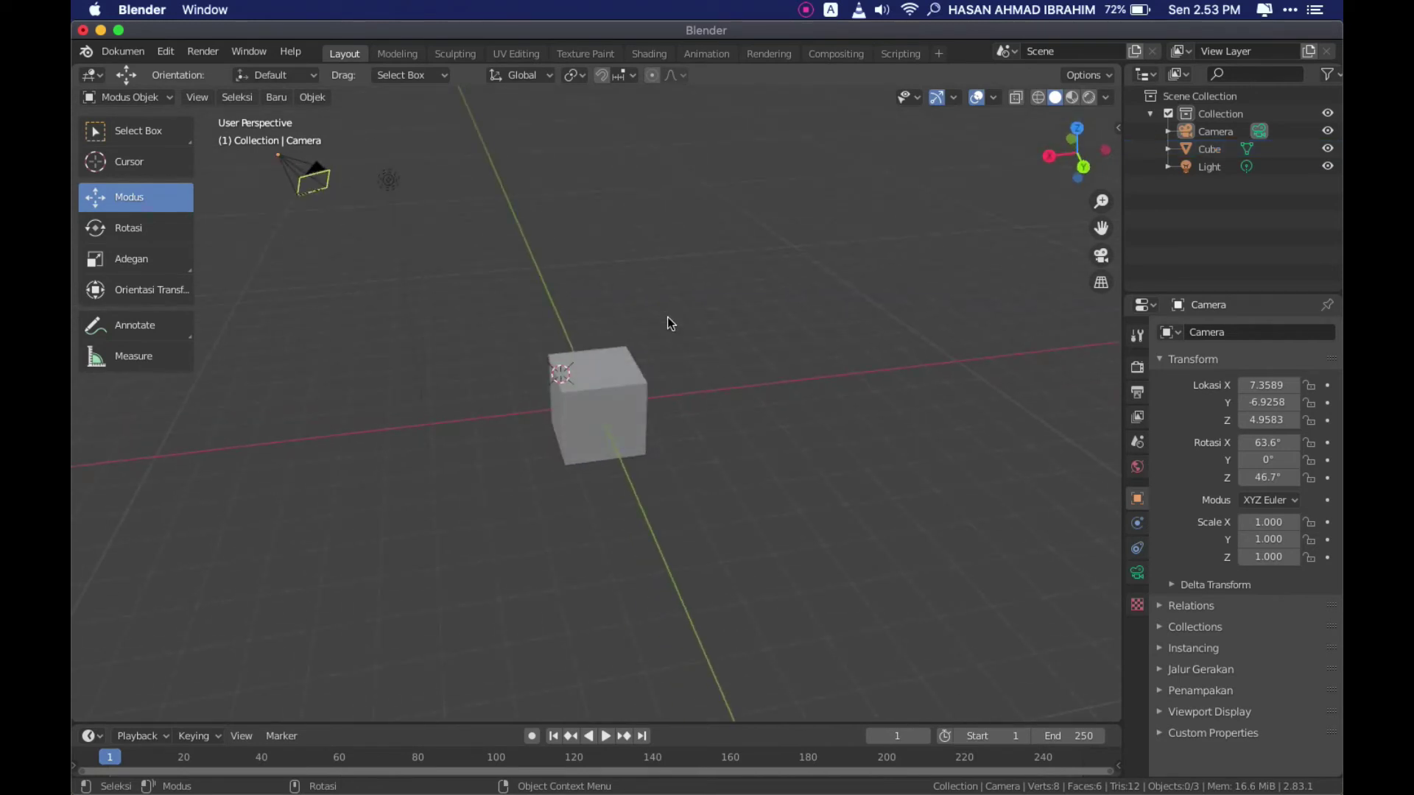
click(589, 390)
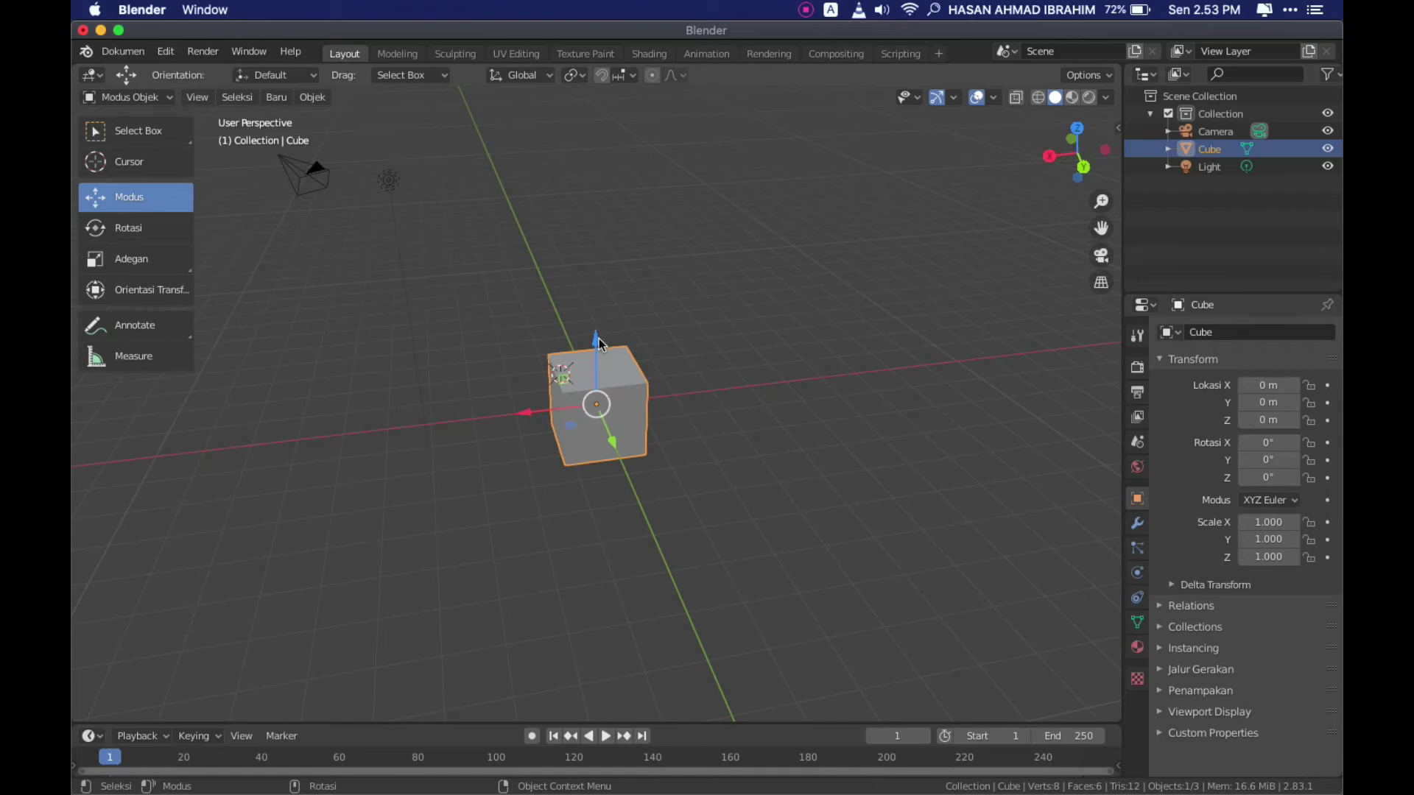
drag(598, 343, 621, 420)
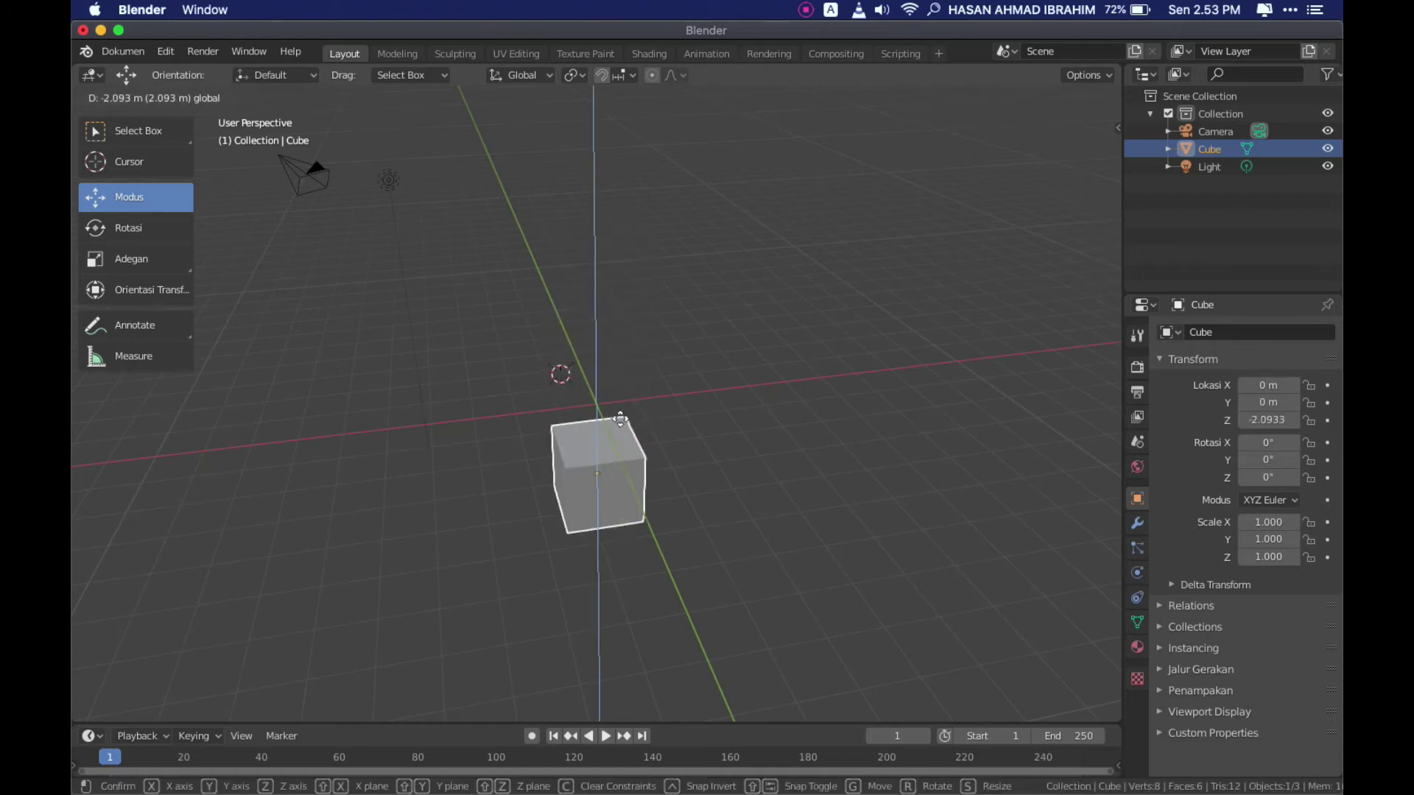
drag(621, 419, 659, 312)
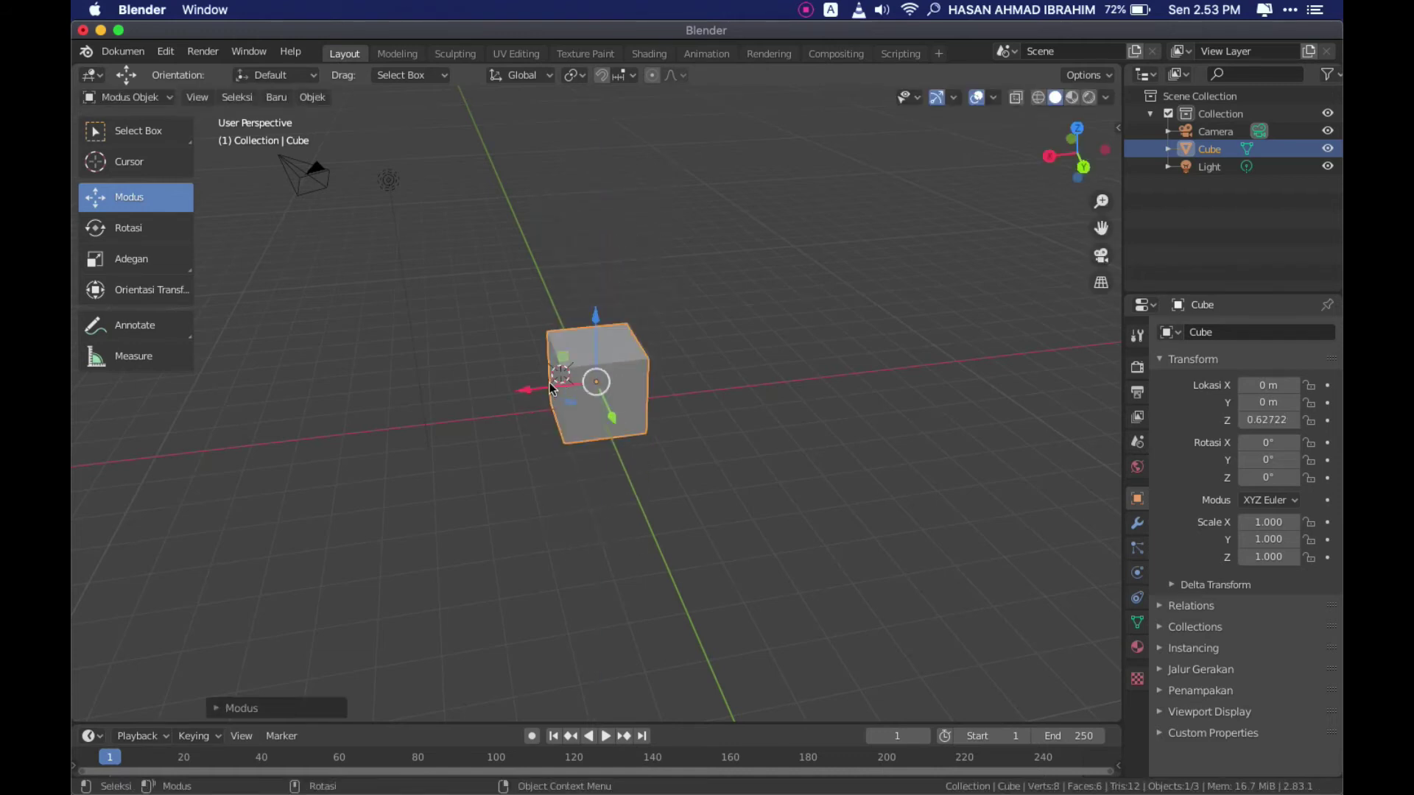
mouse_move(534, 389)
mouse_down()
mouse_move(434, 443)
mouse_move(545, 428)
mouse_up()
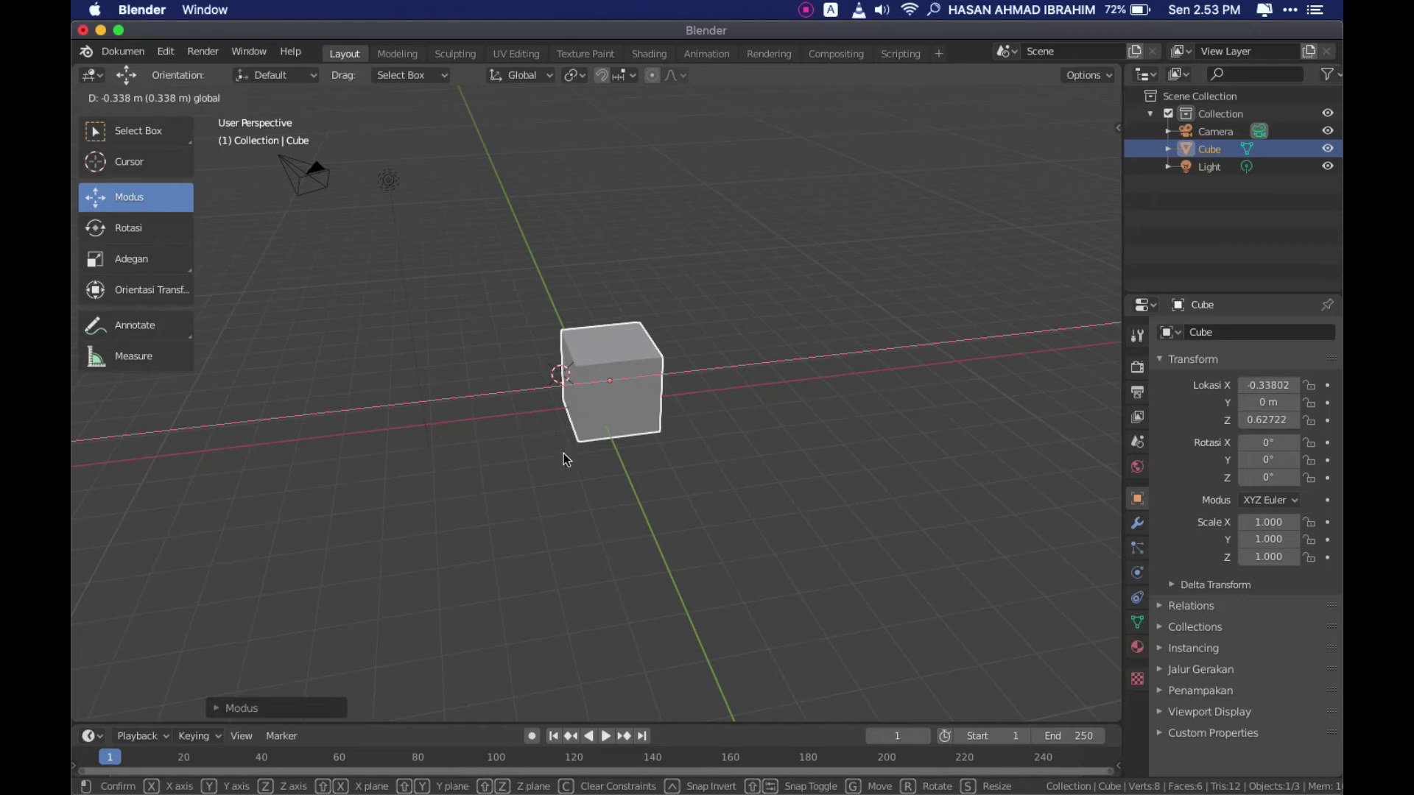
drag(544, 428, 567, 458)
middle_drag(568, 457, 548, 374)
drag(566, 414, 559, 500)
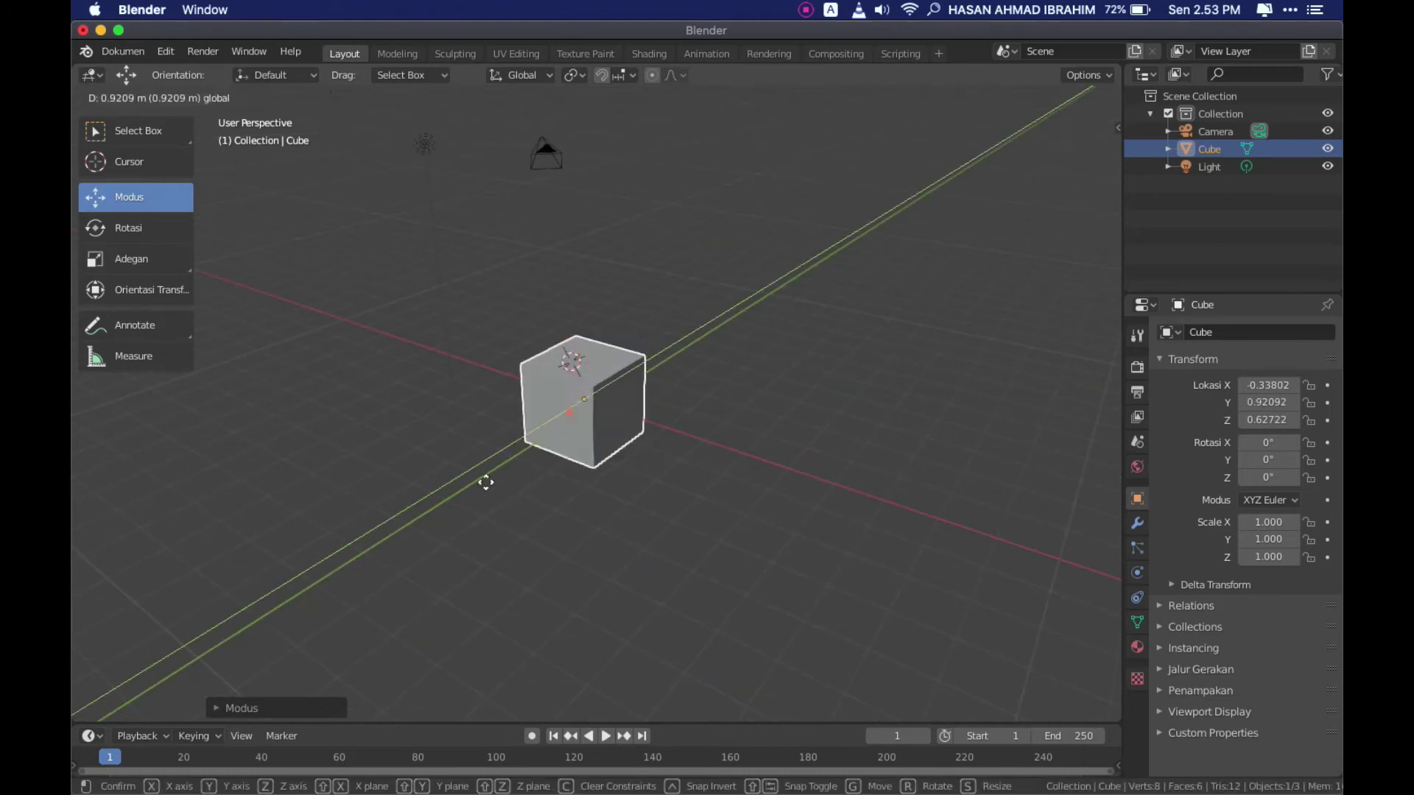
- Zoom out, orbit the view, and shift the cube across the XZ plane
scroll(558, 496, left, 3)
scroll(558, 496, left, 3)
scroll(558, 497, left, 3)
scroll(558, 497, left, 3)
scroll(558, 497, left, 3)
scroll(558, 496, left, 3)
scroll(558, 496, left, 3)
scroll(548, 452, left, 2)
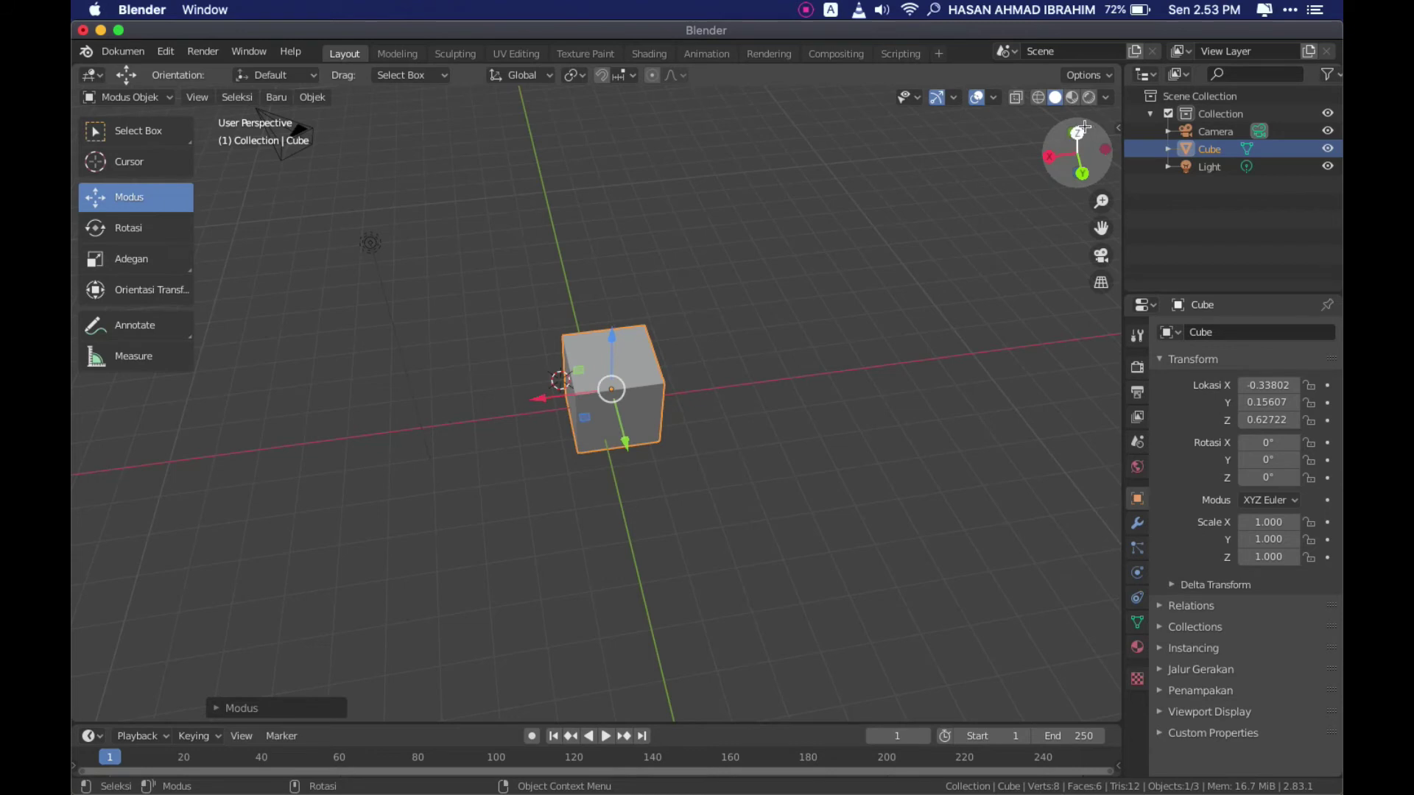
drag(1070, 155, 683, 337)
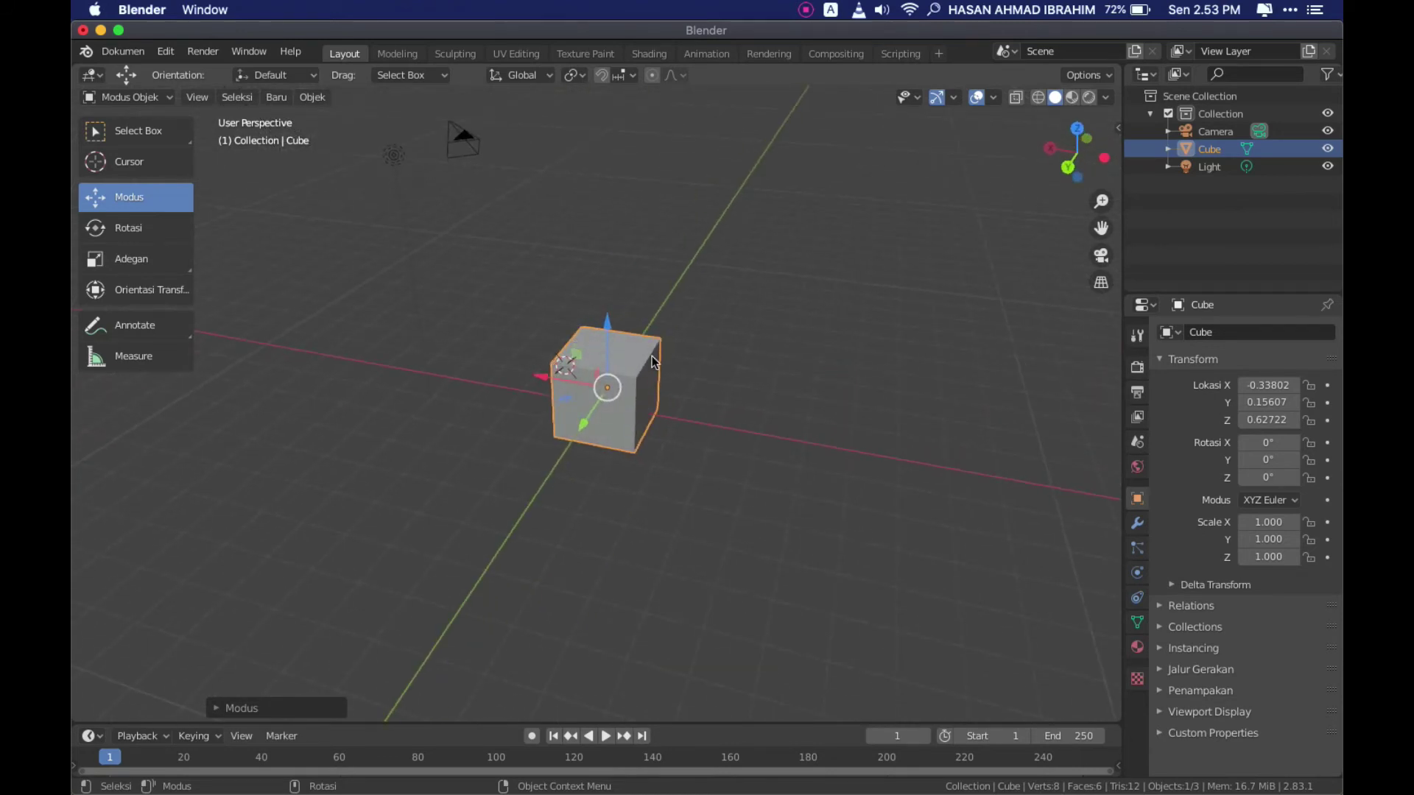
scroll(651, 356, left, 3)
scroll(652, 356, left, 3)
scroll(652, 356, left, 3)
scroll(651, 356, left, 3)
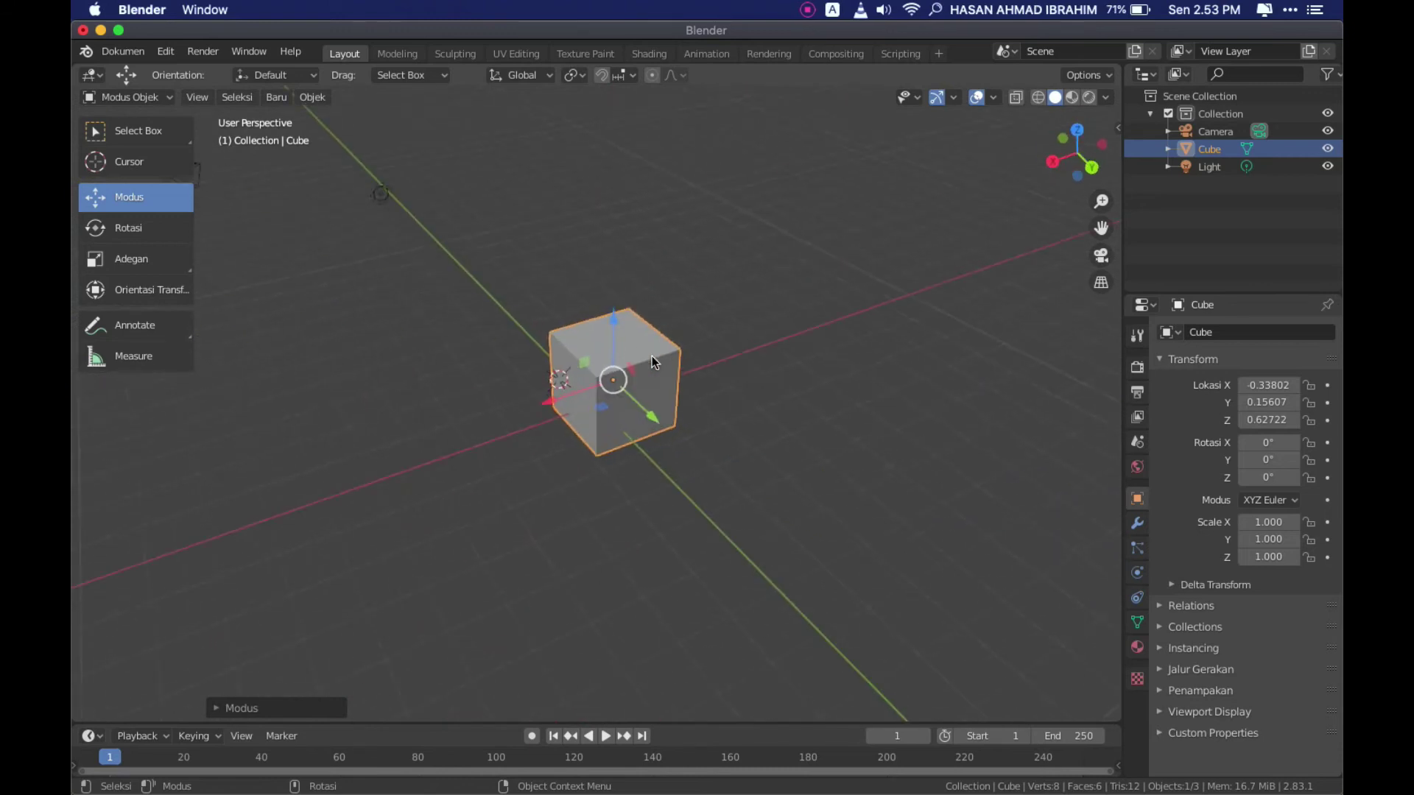
scroll(652, 356, up, 2)
scroll(651, 355, up, 2)
mouse_move(601, 339)
mouse_down()
mouse_move(567, 348)
mouse_move(573, 333)
mouse_up()
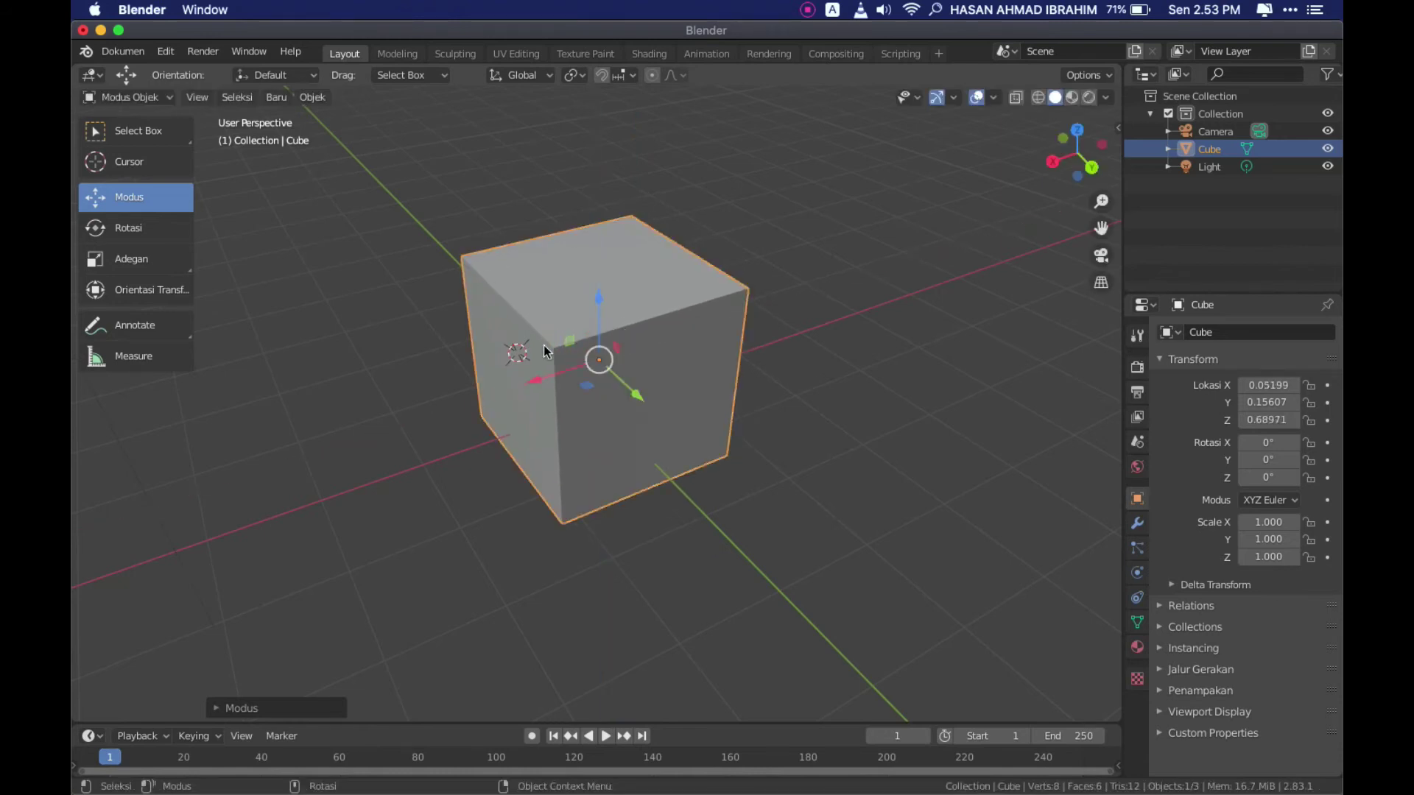
drag(571, 337, 791, 348)
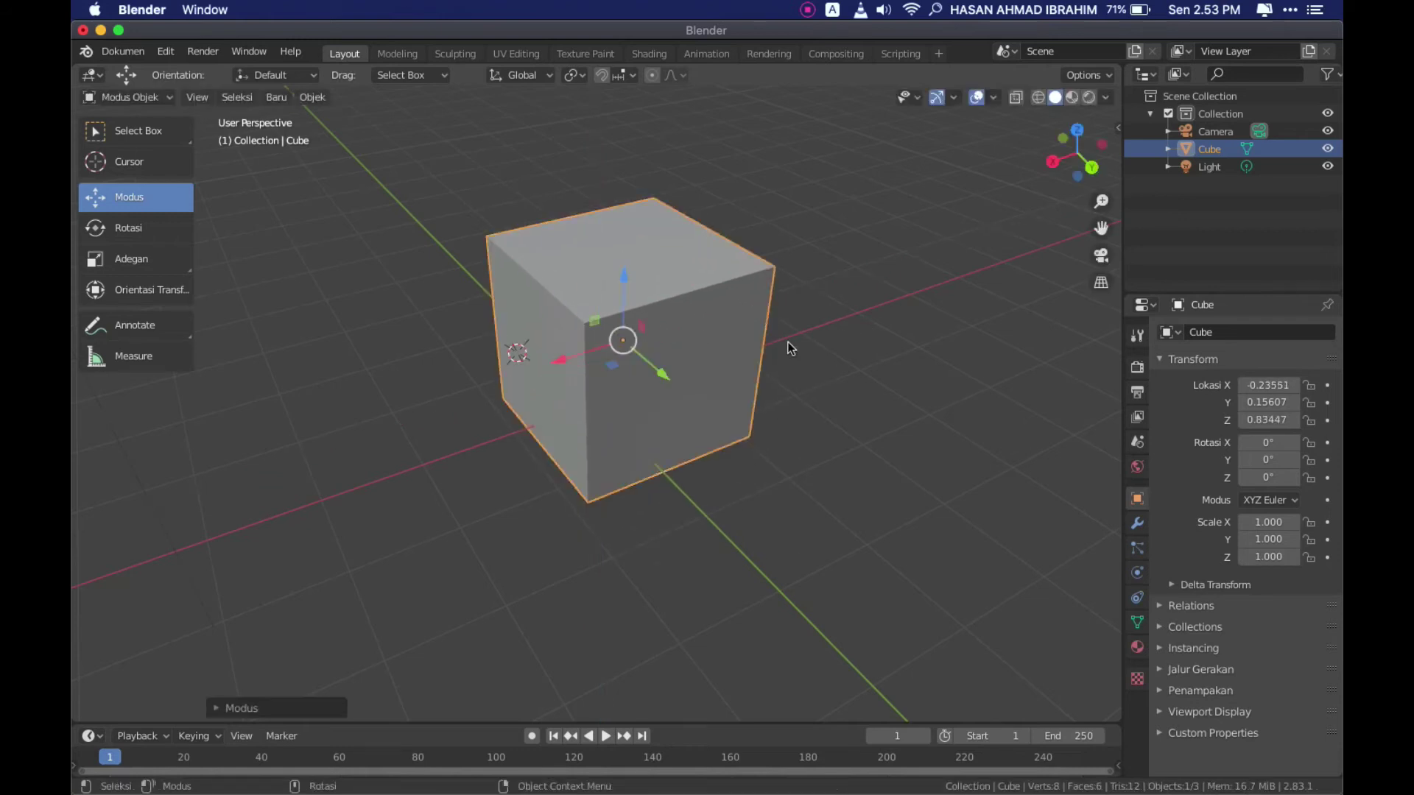
- Slide the cube in the YZ and XY planes, then free-move it to 1.603, 1.9705, 2.3556 m
mouse_move(644, 328)
mouse_down()
mouse_move(705, 329)
mouse_move(779, 276)
mouse_up()
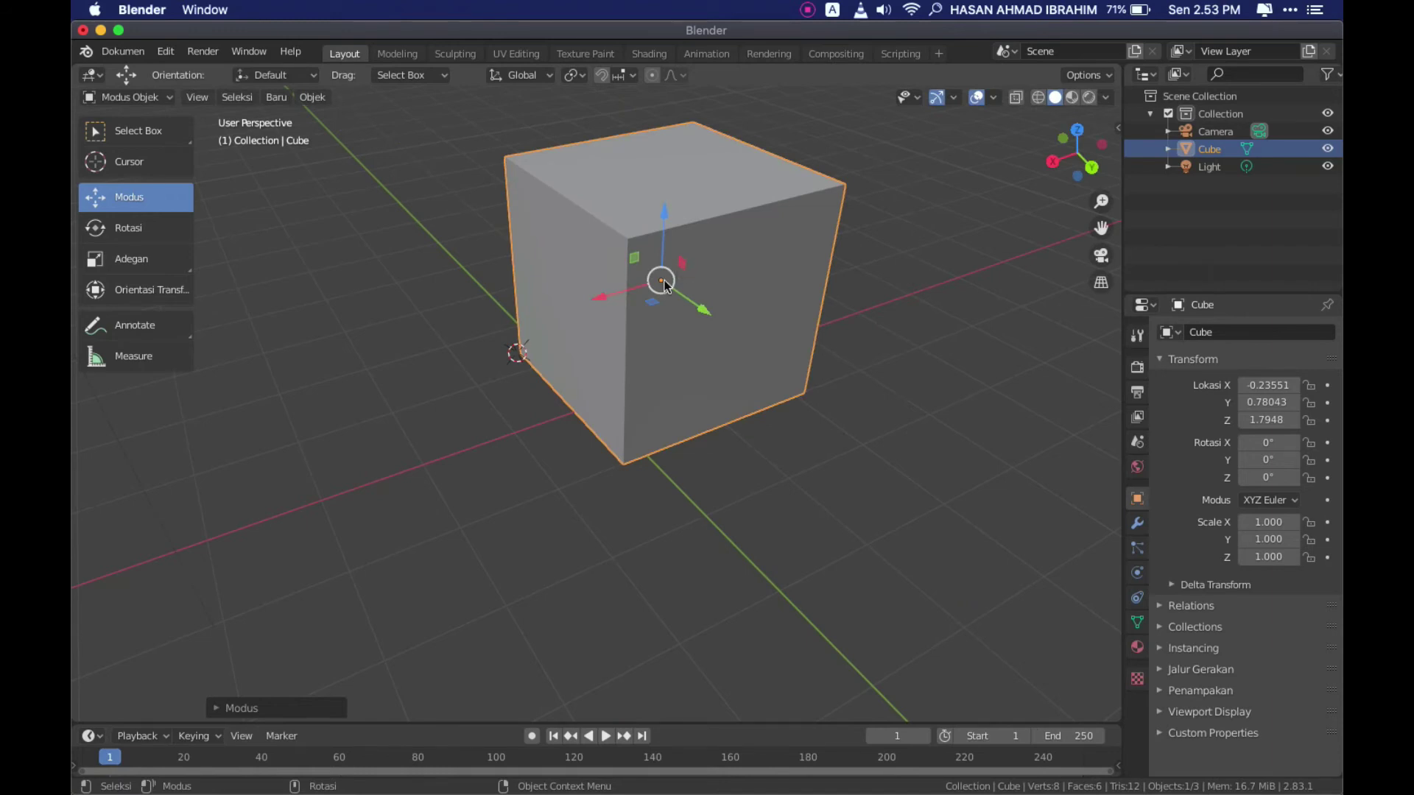
mouse_move(657, 305)
mouse_down()
mouse_move(575, 428)
mouse_move(598, 424)
mouse_up()
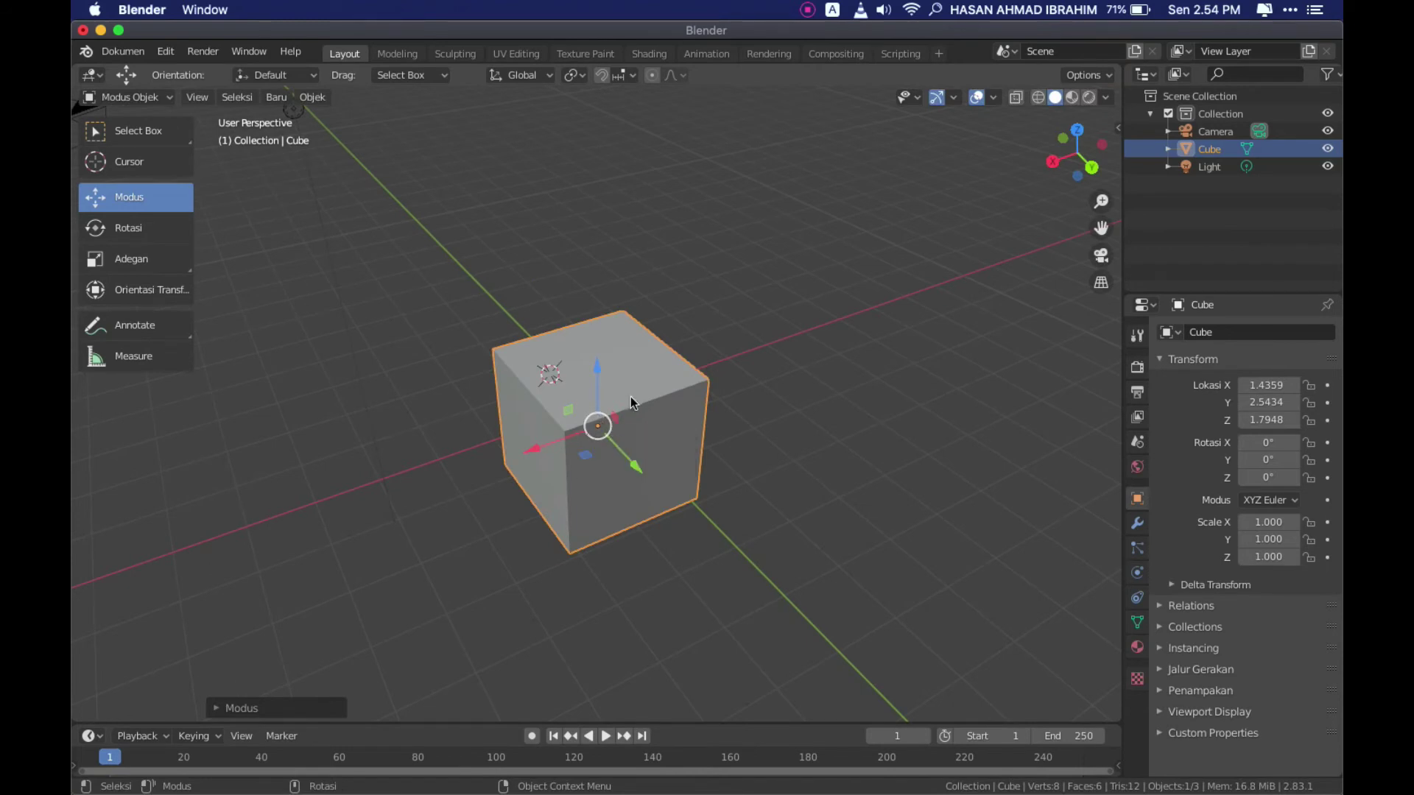
scroll(609, 430, down, 3)
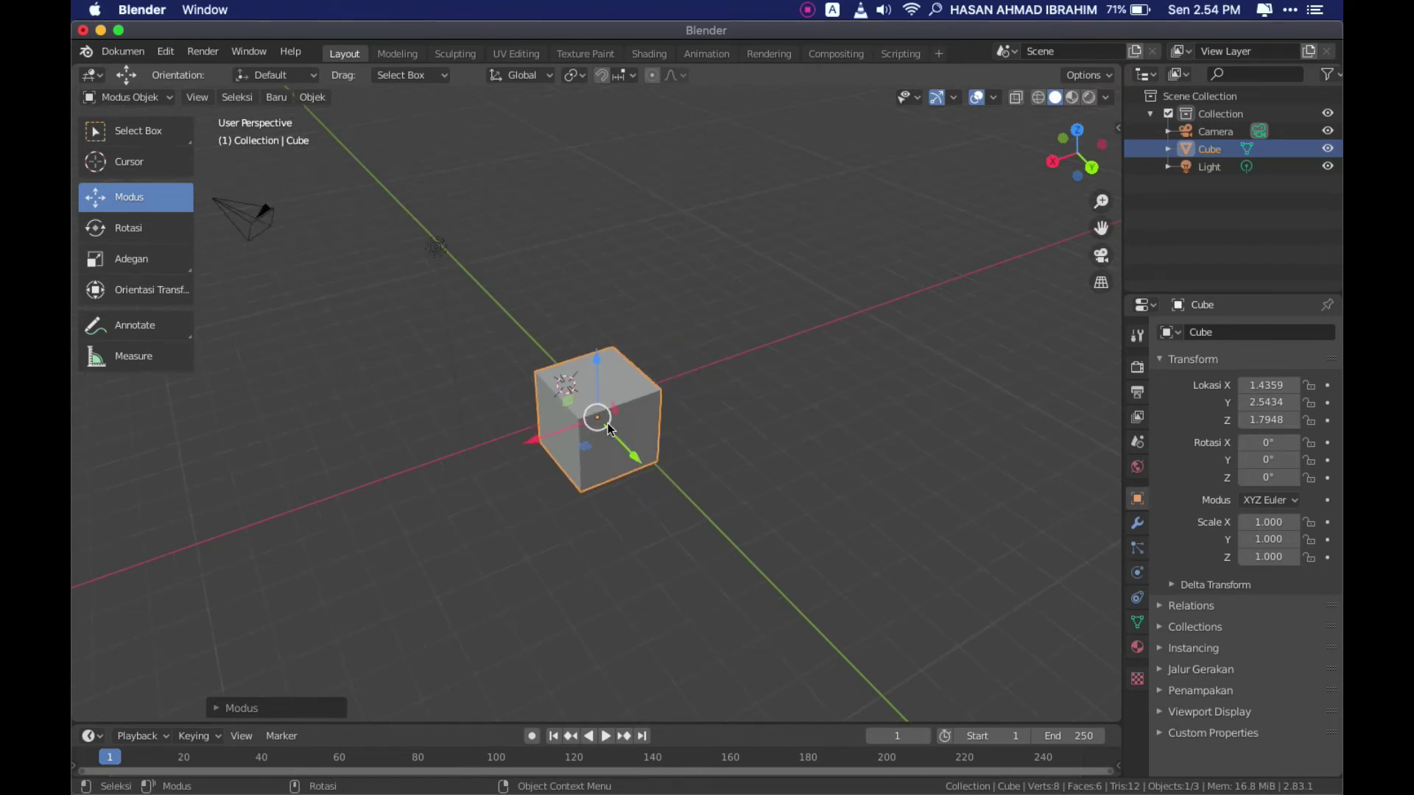
mouse_move(601, 421)
mouse_down()
mouse_move(568, 315)
mouse_move(713, 268)
mouse_move(770, 338)
mouse_move(707, 234)
mouse_move(578, 386)
mouse_up()
middle_drag(717, 363, 243, 305)
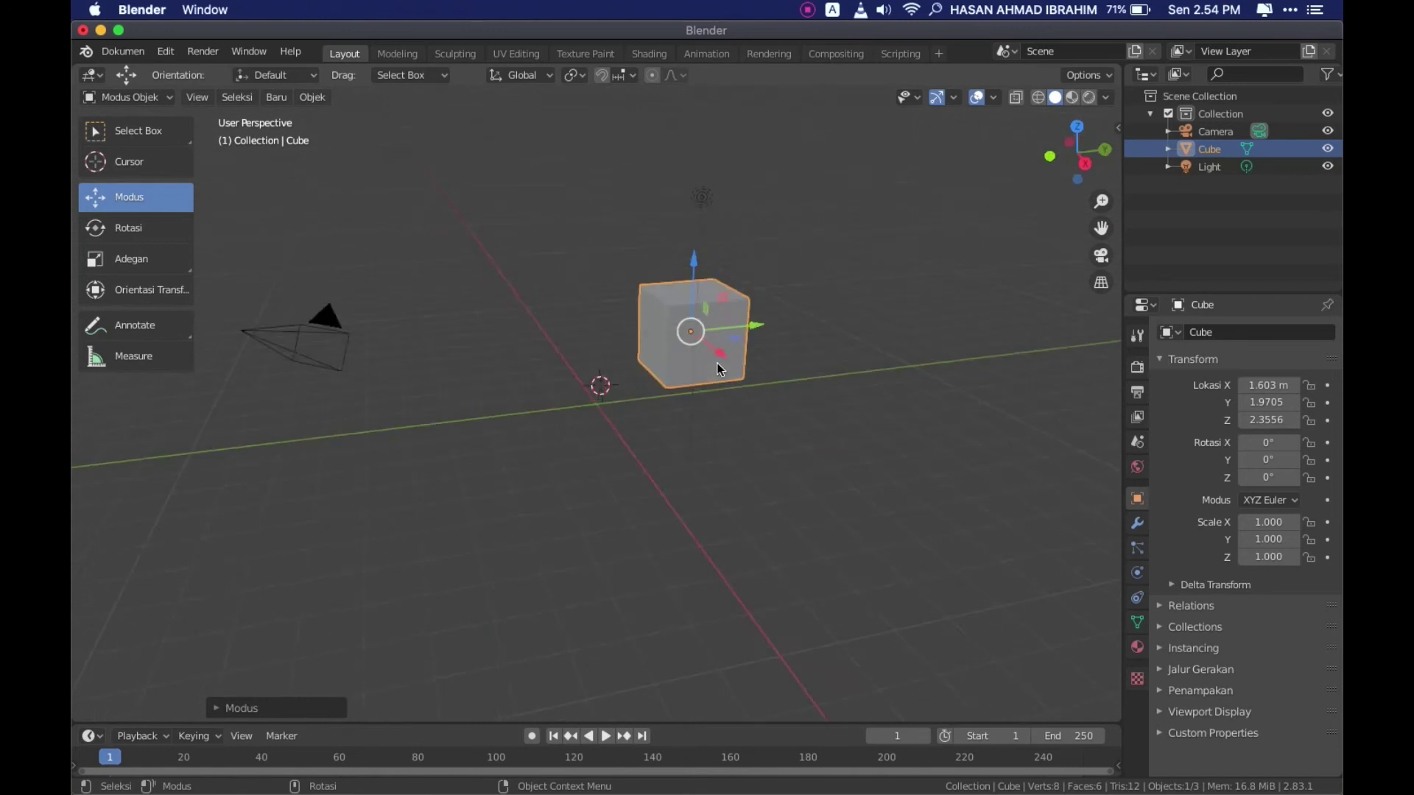
- Tilt the cube about 4.4° around X and spin it around Z to roughly 1621°
click(129, 228)
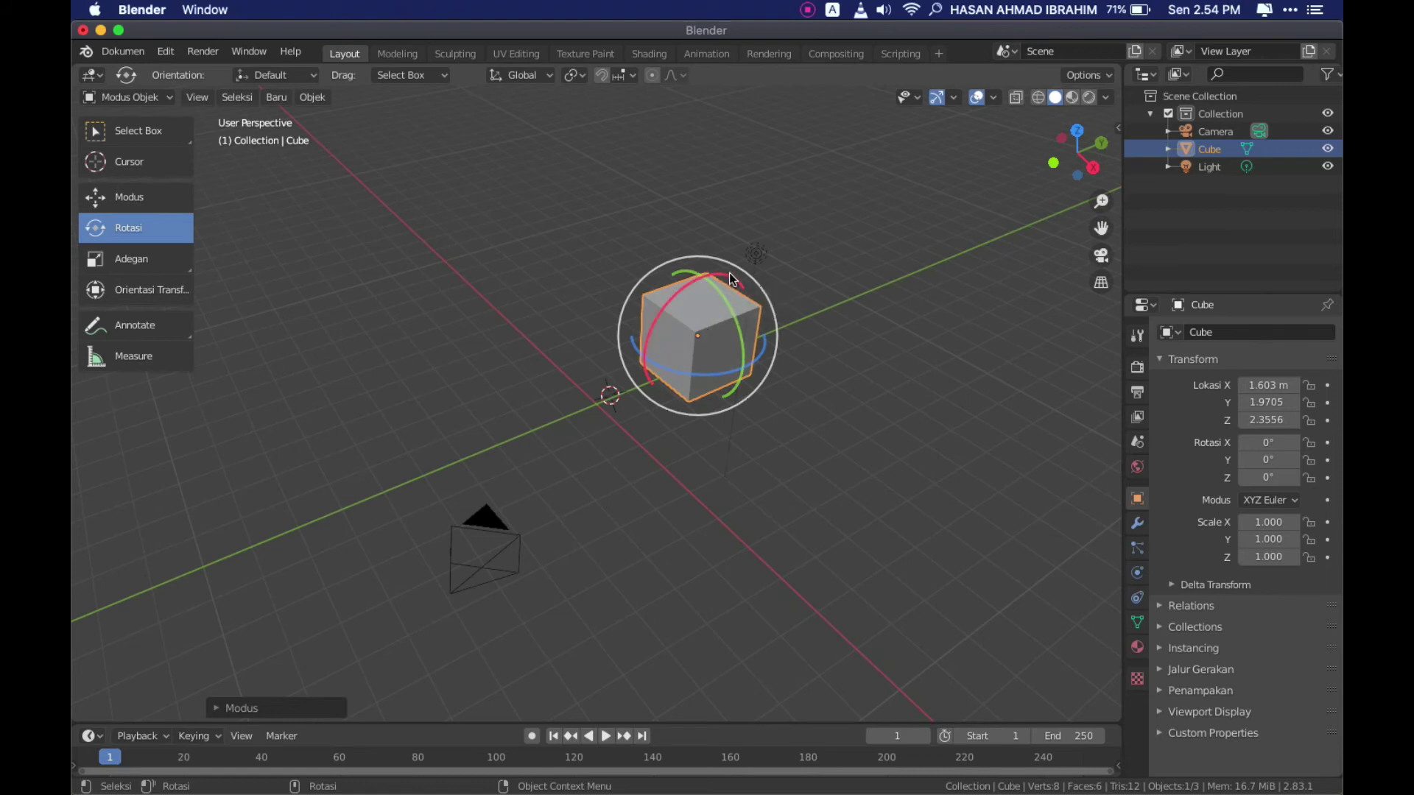
drag(723, 272, 643, 296)
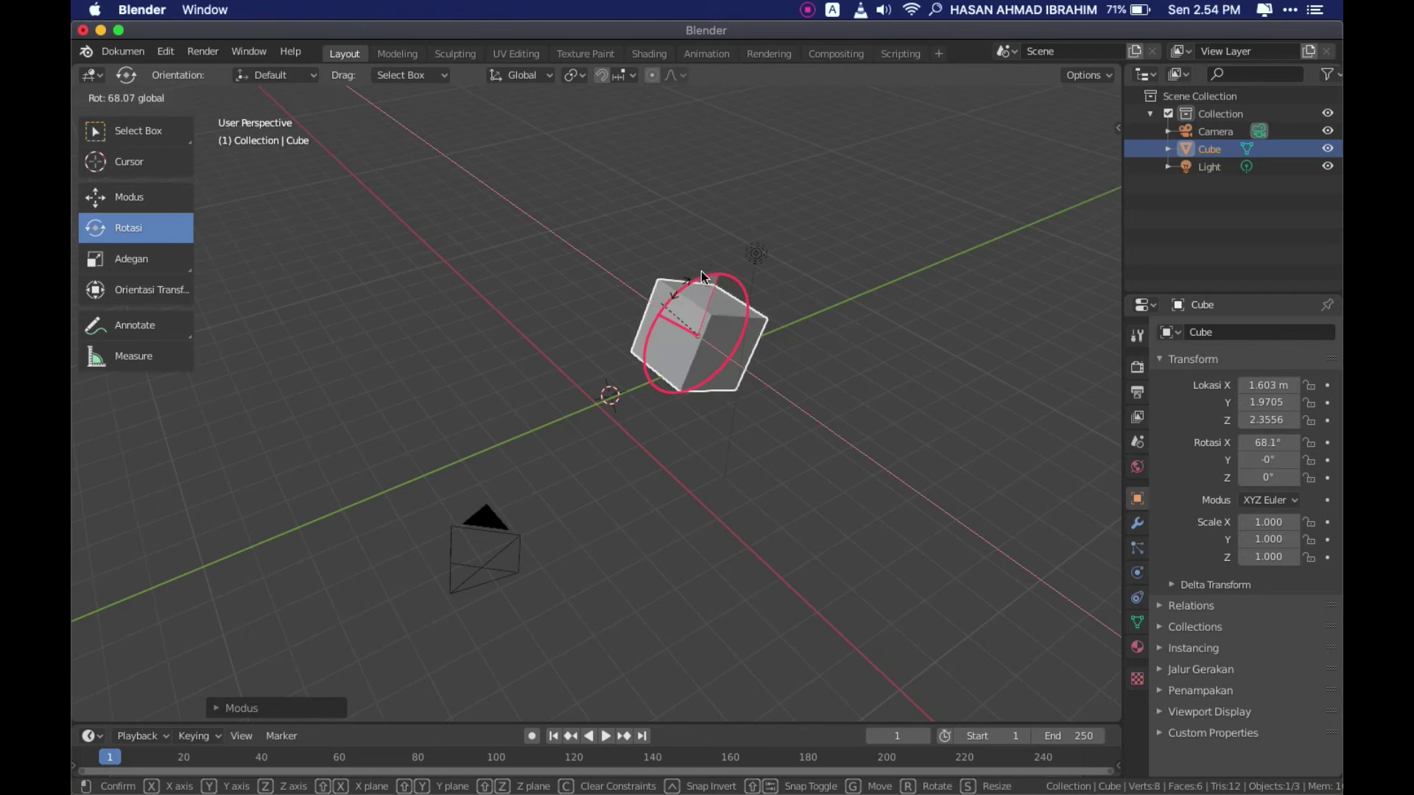
mouse_move(643, 296)
mouse_down()
mouse_move(685, 276)
mouse_move(708, 312)
mouse_up()
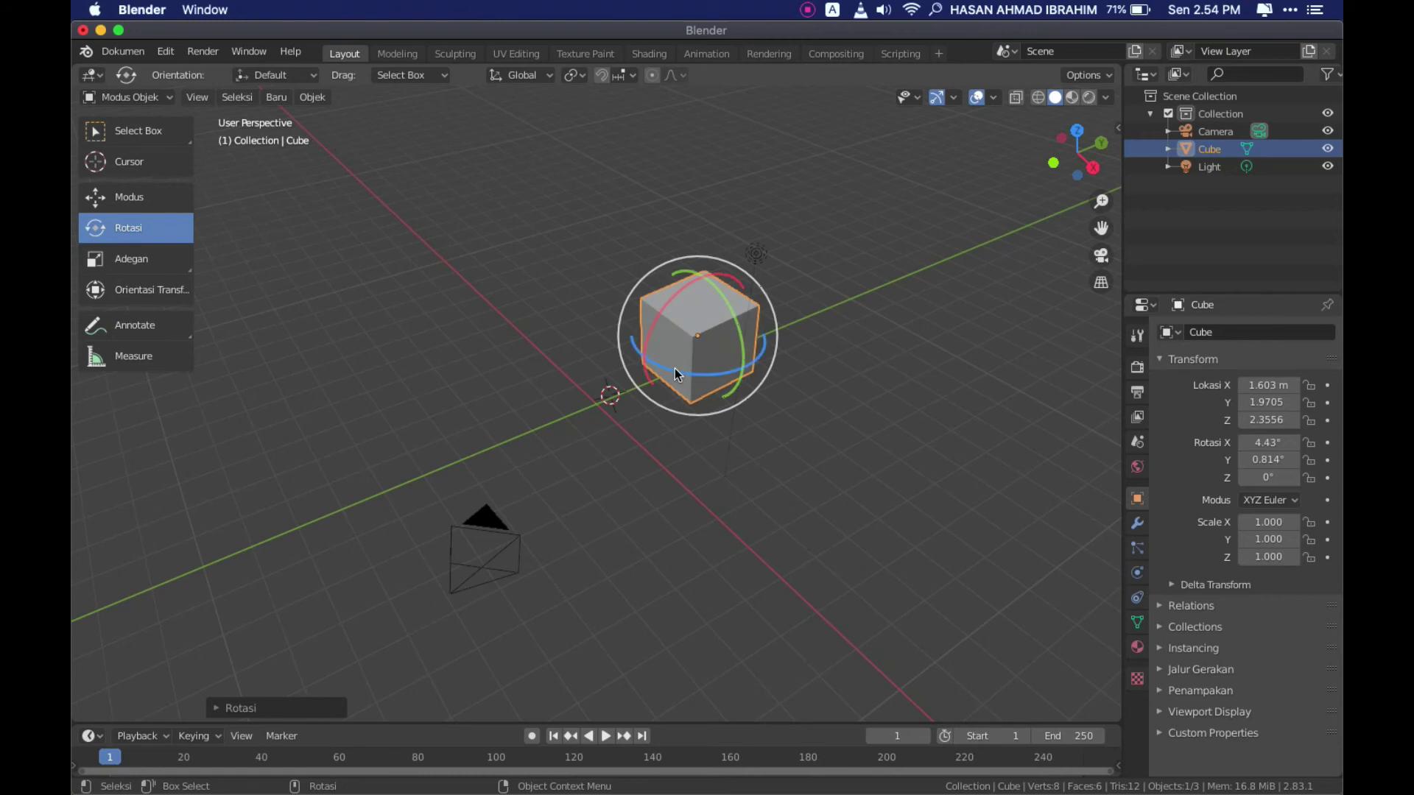
drag(683, 372, 753, 441)
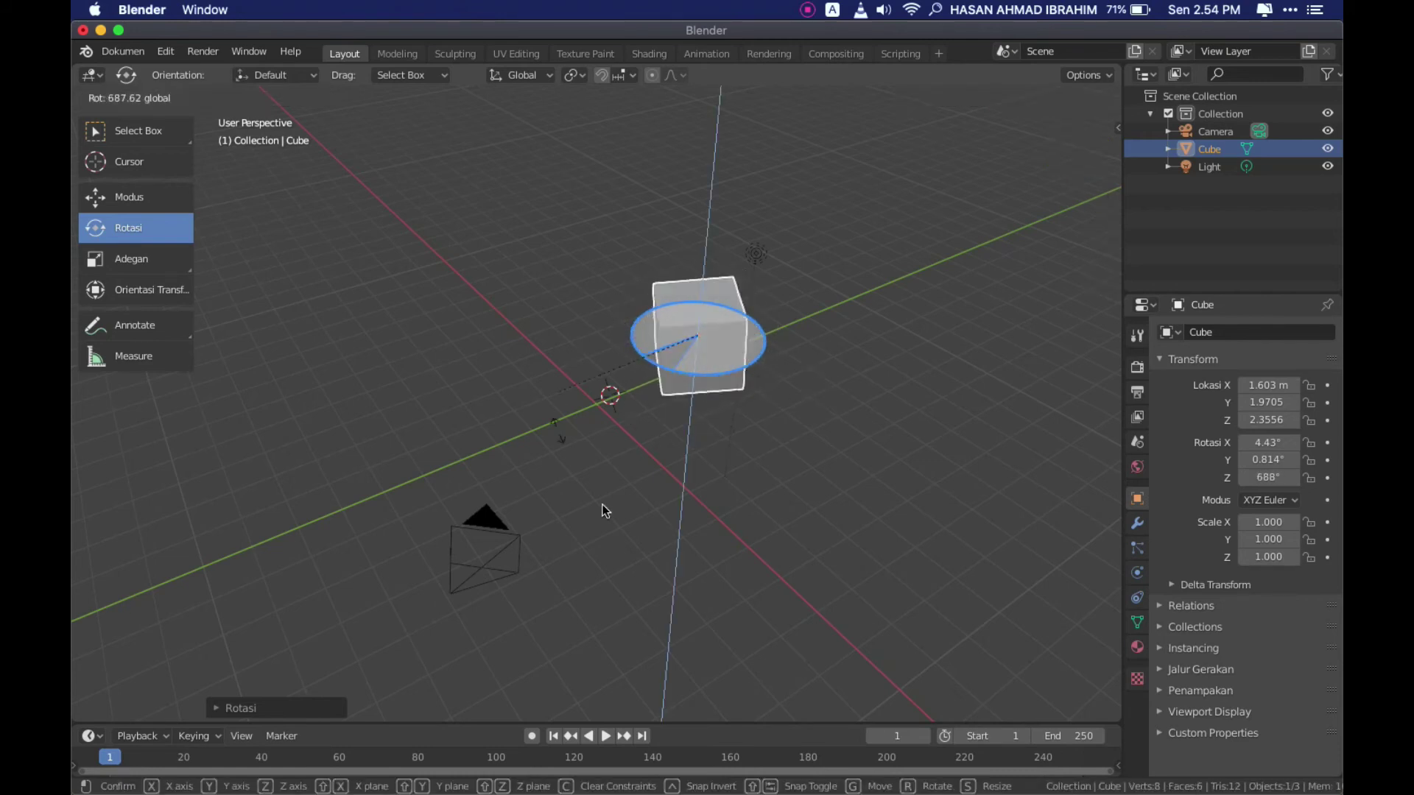
drag(751, 442, 740, 317)
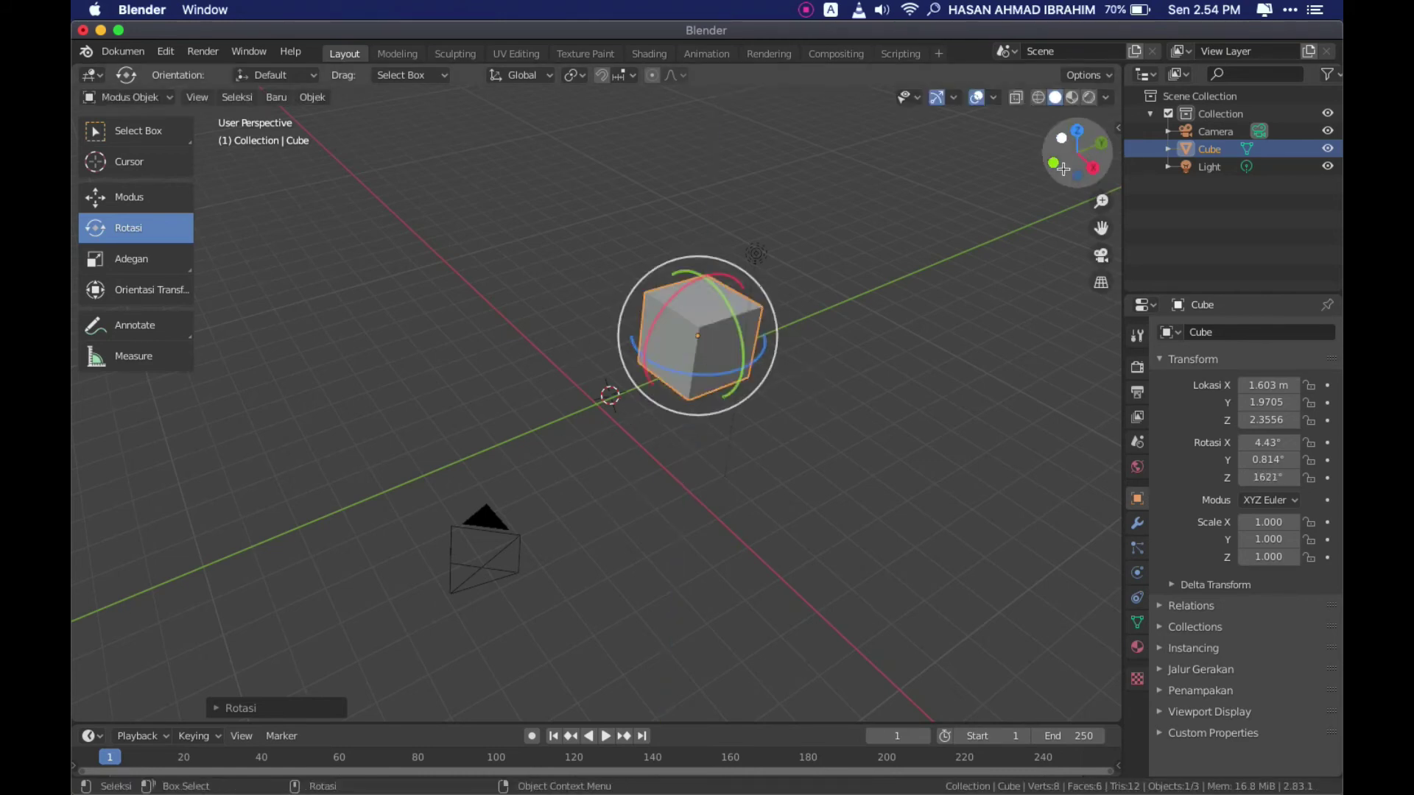
- Trackball-rotate the cube freely, ending near 5.05°, 1.08°, 1622°
scroll(815, 417, up, 2)
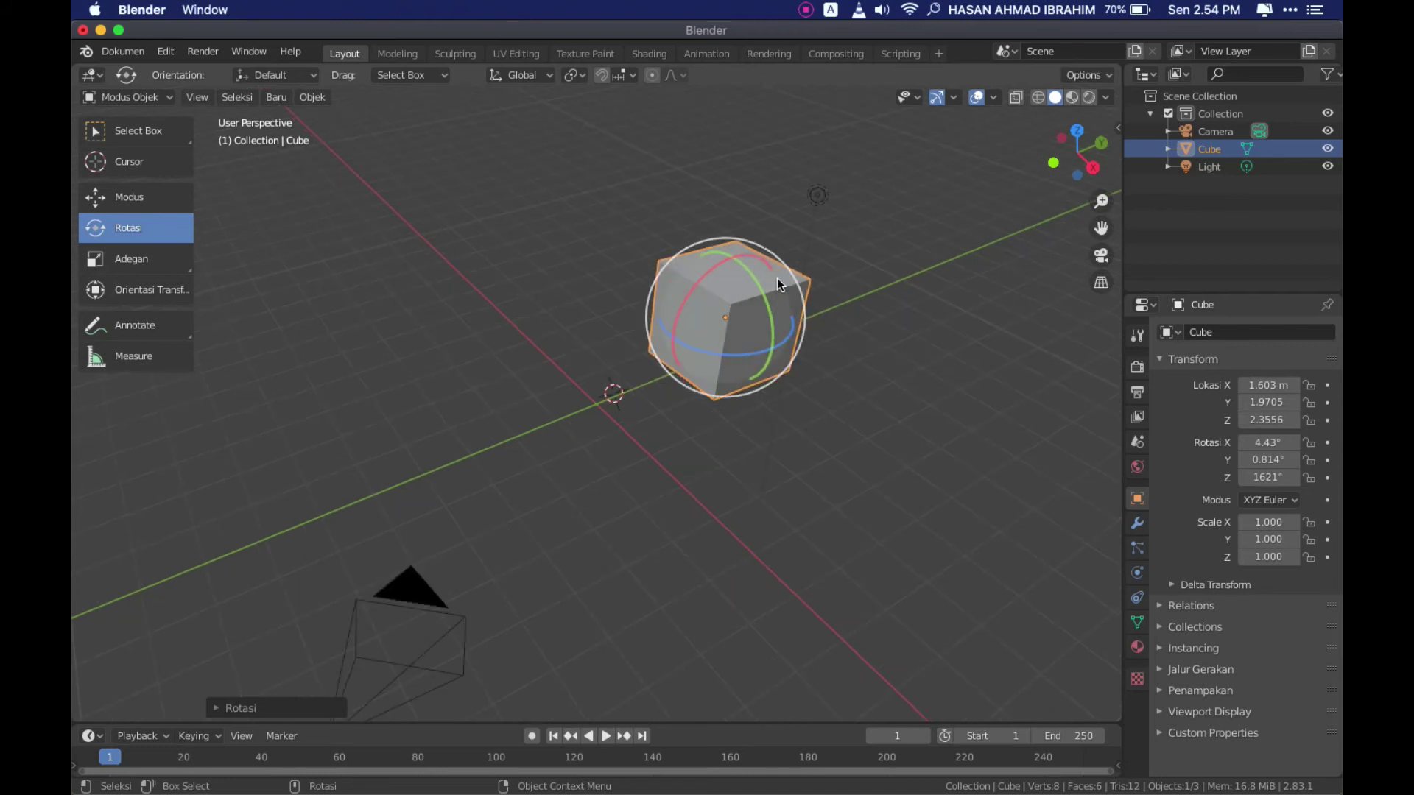
click(681, 262)
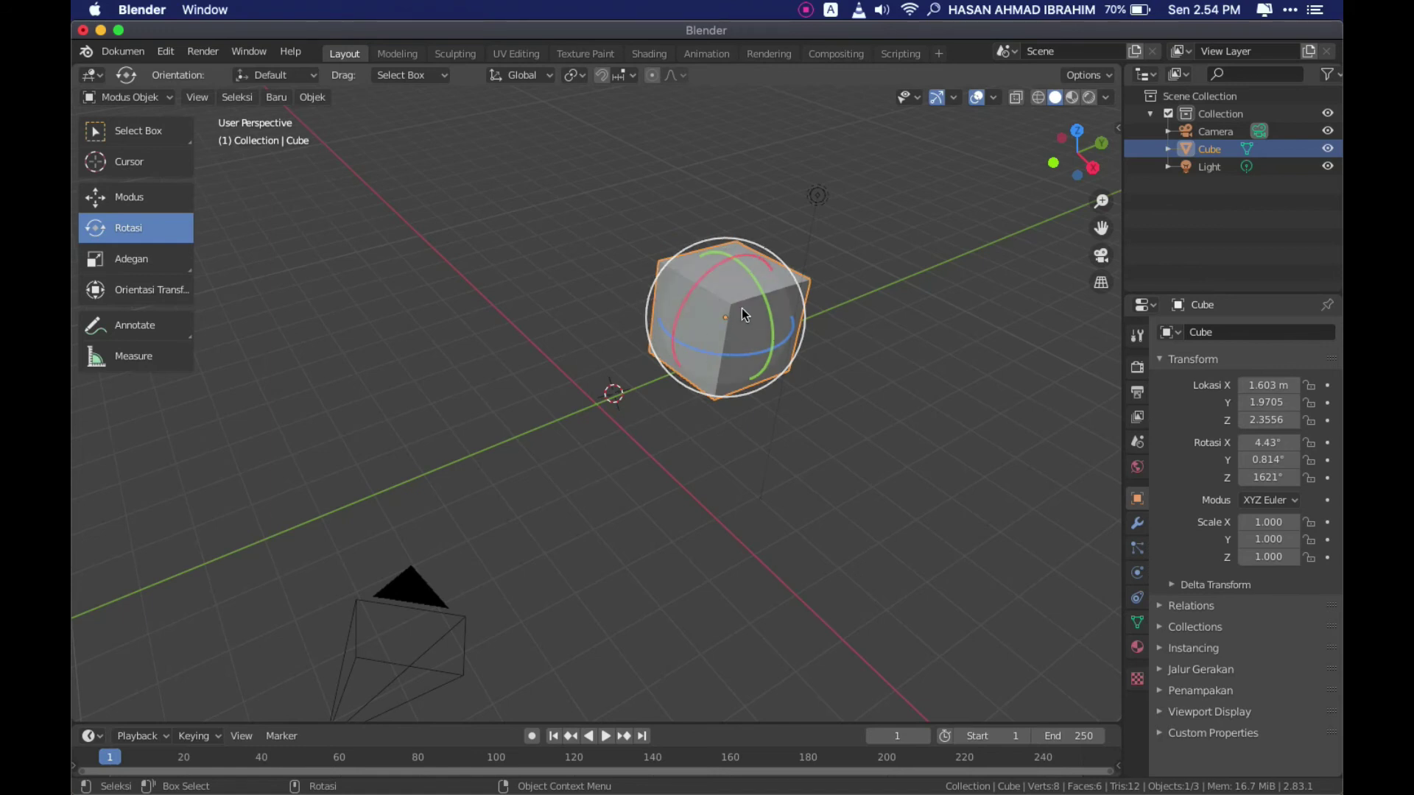
mouse_move(717, 317)
mouse_down()
mouse_move(794, 306)
mouse_move(694, 275)
mouse_move(687, 315)
mouse_move(667, 294)
mouse_move(573, 346)
mouse_move(688, 280)
mouse_move(733, 312)
mouse_up()
scroll(735, 311, down, 3)
scroll(735, 311, down, 2)
scroll(734, 311, left, 3)
scroll(735, 311, right, 2)
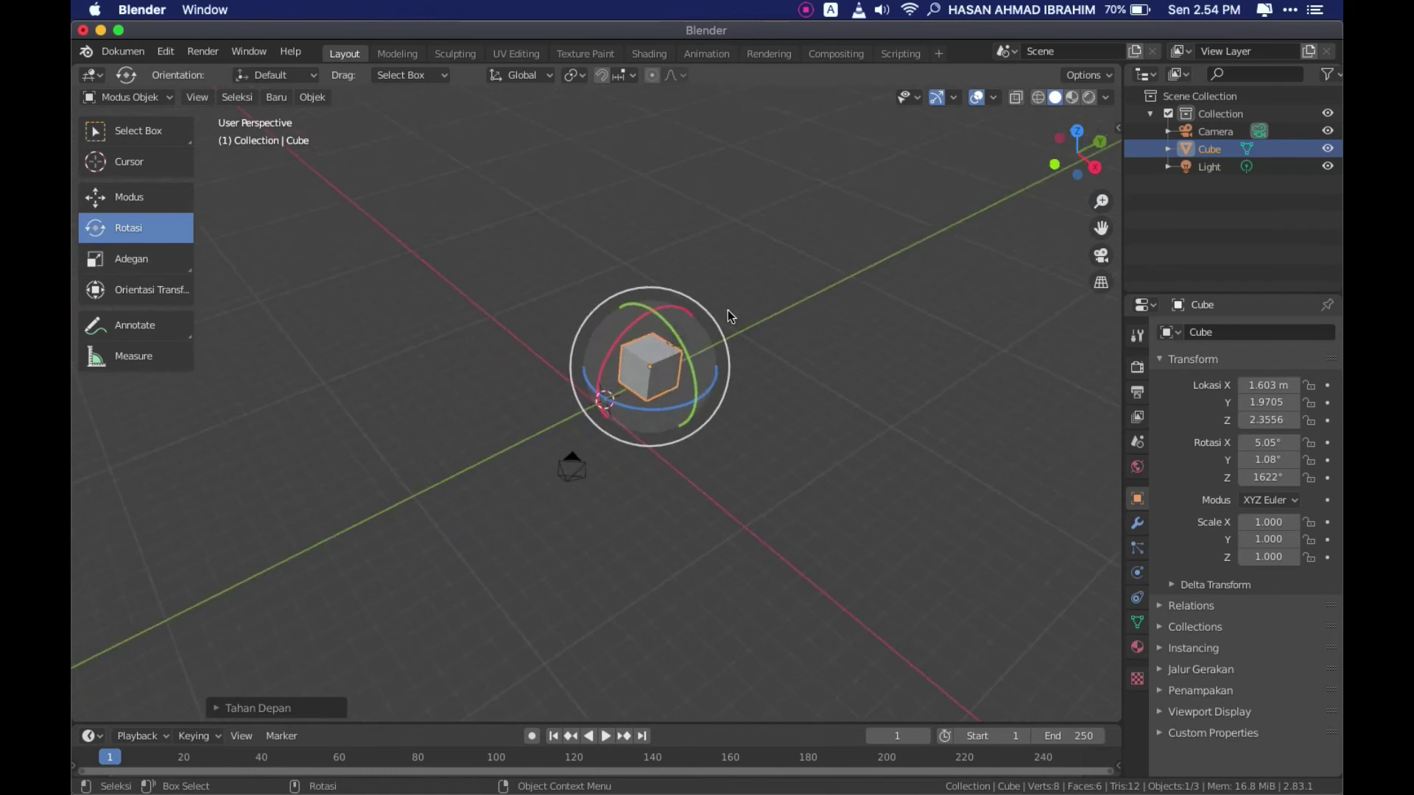
- Stretch and flip the cube along Z and Y until its scale reads about -1.82, -1.28, 1.49
click(147, 257)
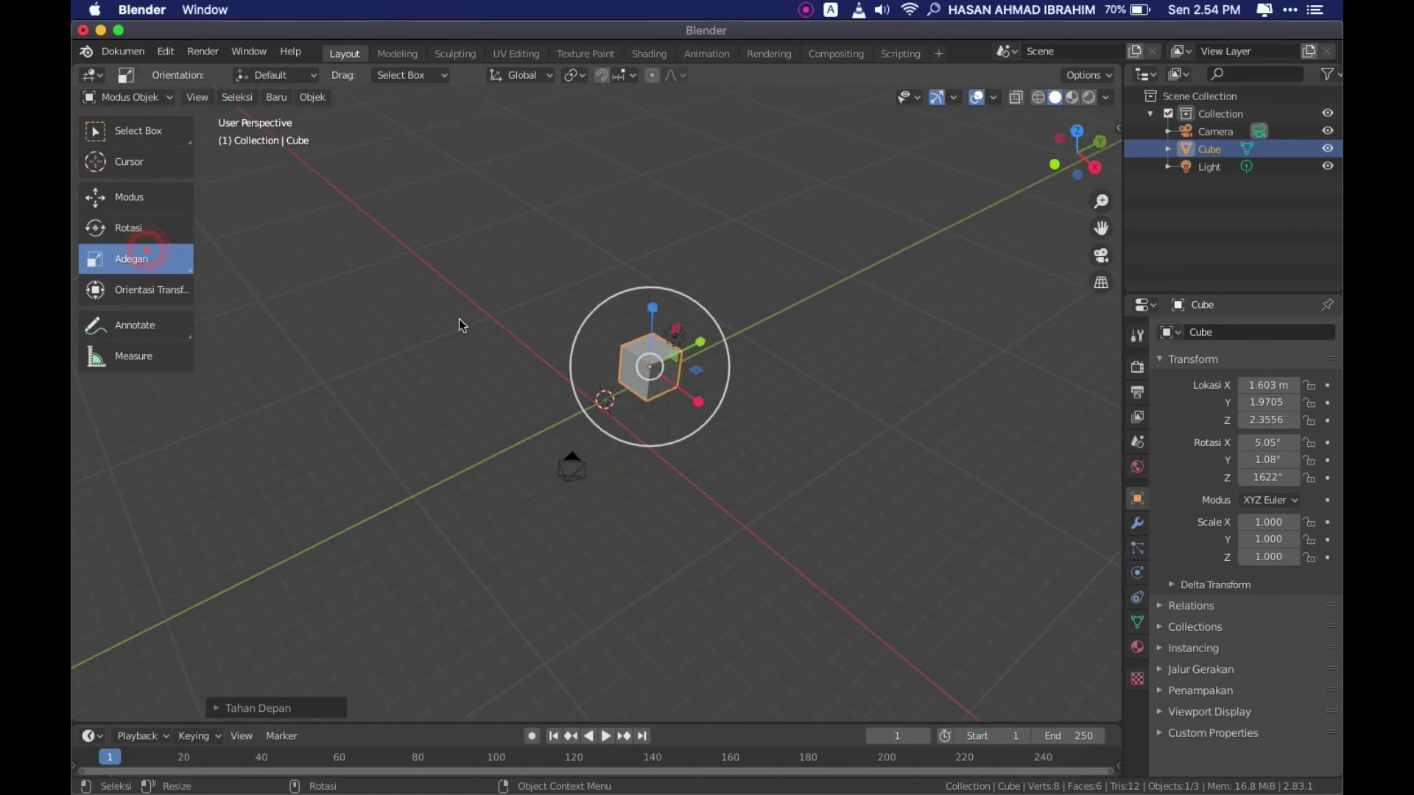
scroll(458, 319, up, 2)
scroll(458, 319, up, 2)
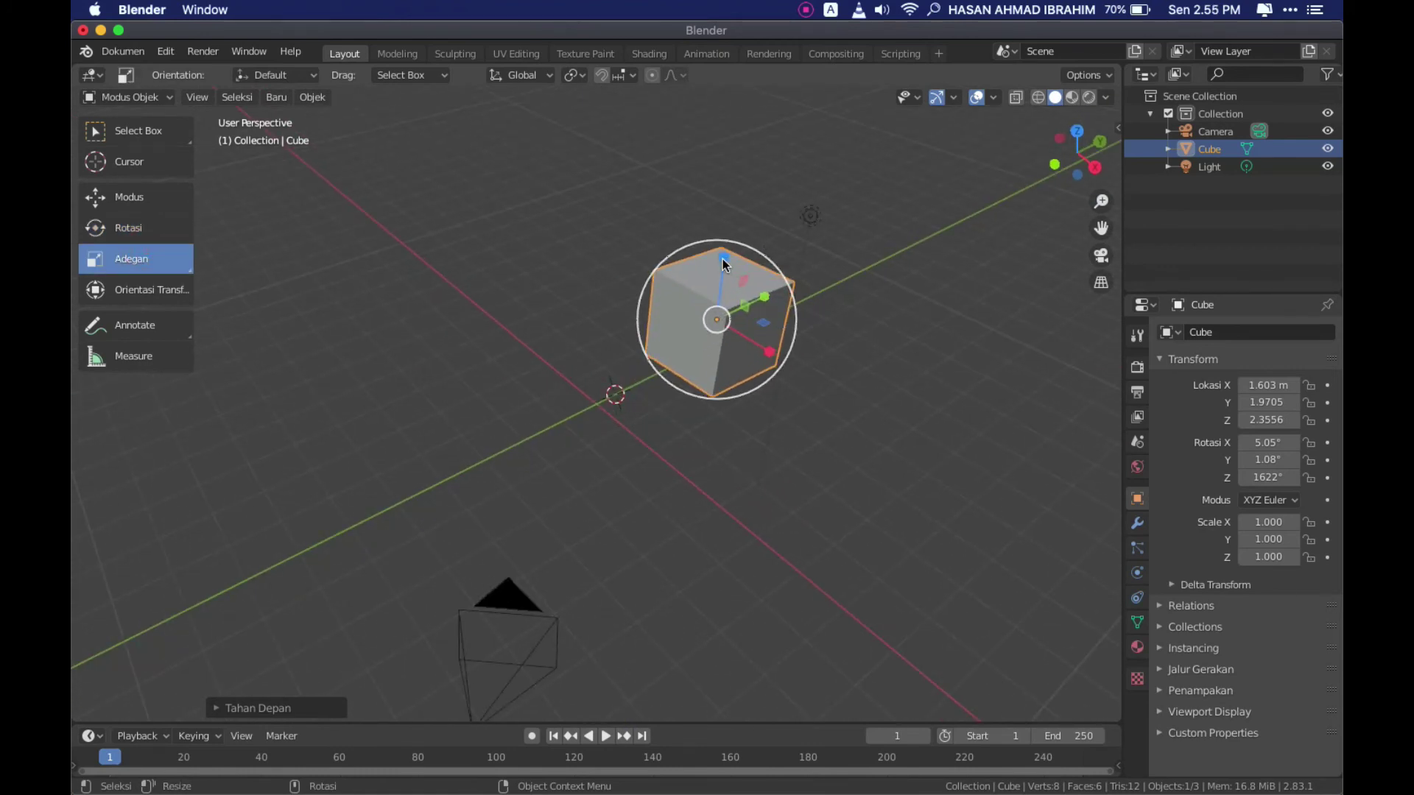
mouse_move(722, 258)
mouse_down()
mouse_move(763, 156)
mouse_move(759, 210)
mouse_up()
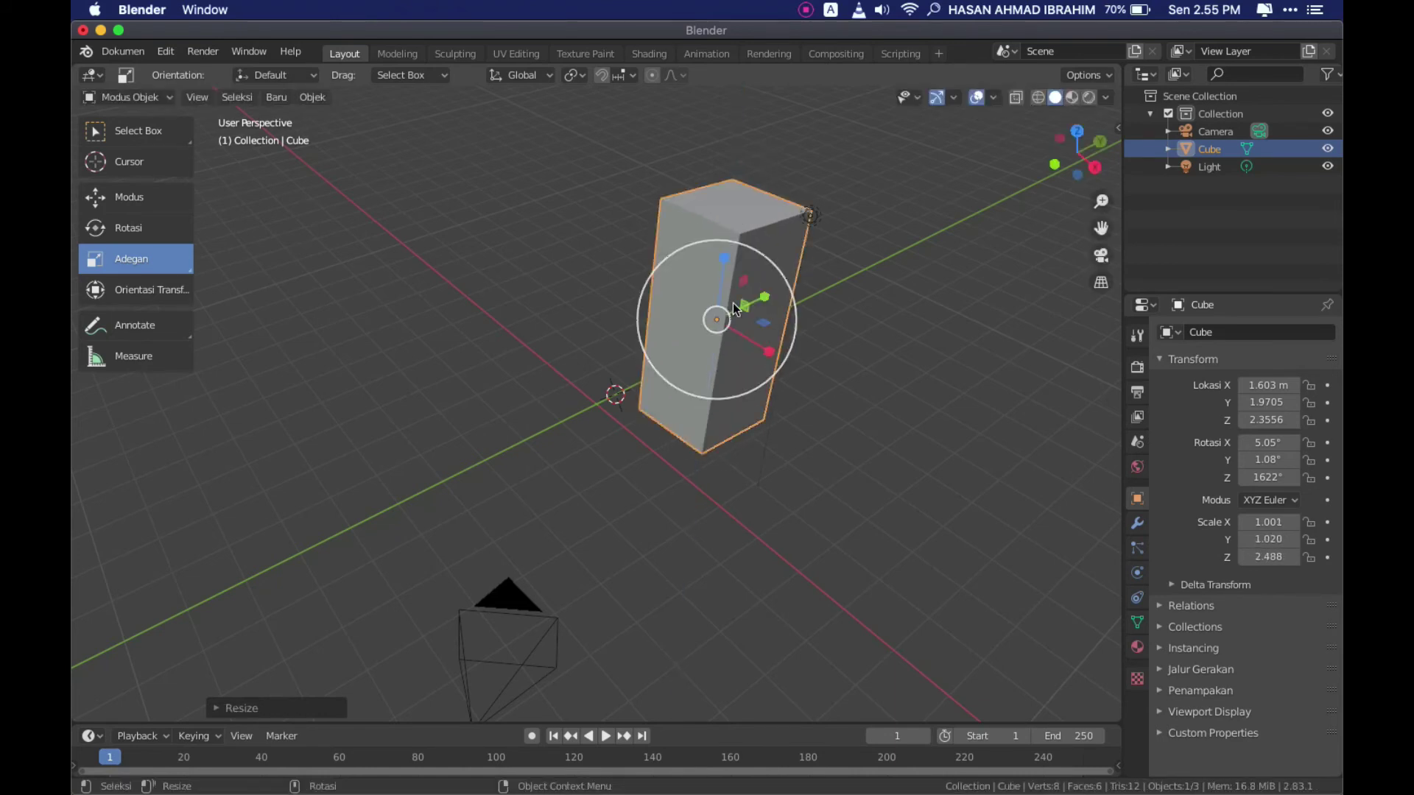
mouse_move(764, 298)
mouse_down()
mouse_move(879, 215)
mouse_move(846, 370)
mouse_move(880, 434)
mouse_move(831, 414)
mouse_move(944, 488)
mouse_move(884, 389)
mouse_up()
drag(765, 297, 714, 333)
mouse_move(720, 262)
mouse_down()
mouse_move(731, 330)
mouse_move(554, 289)
mouse_up()
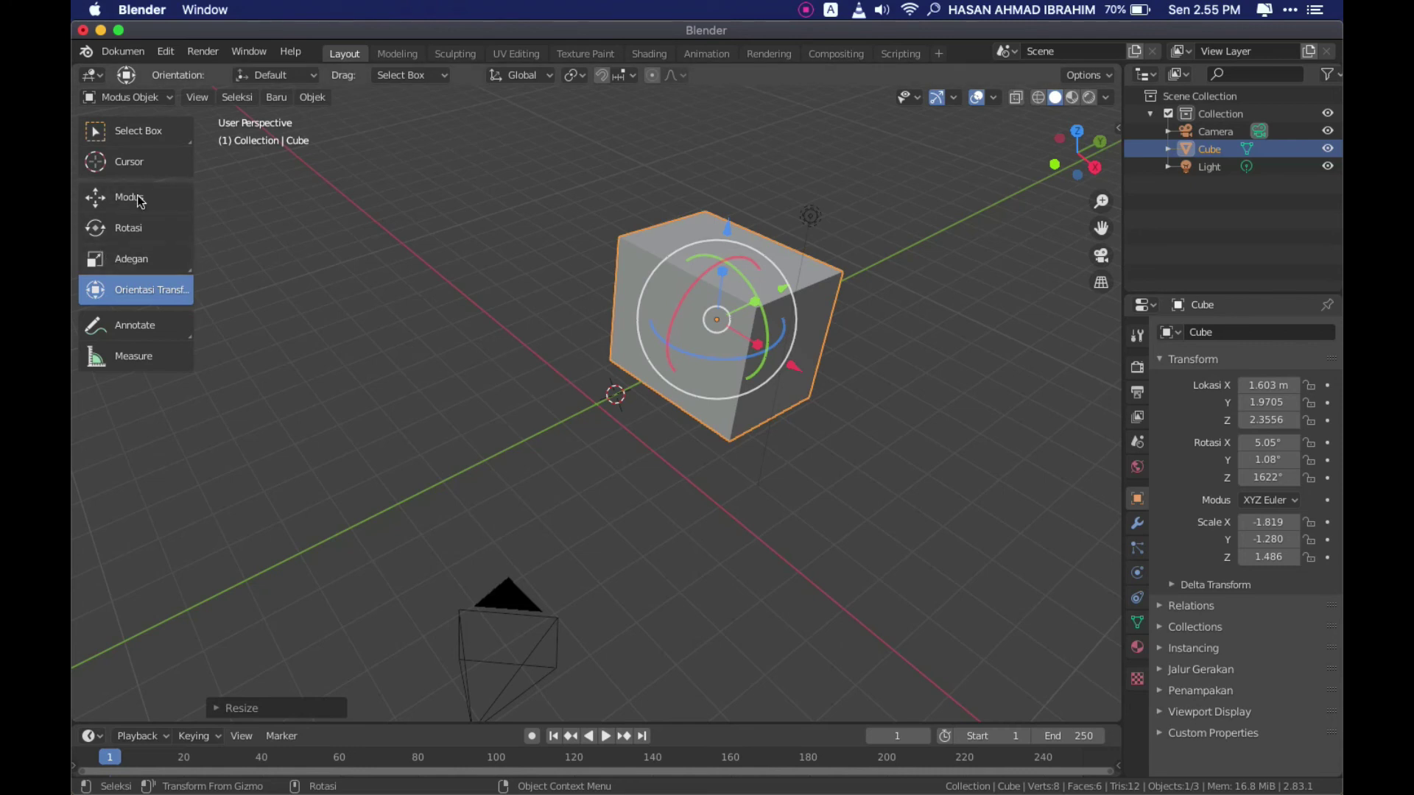
- Tilt, enlarge and lift the cube above the grid, to scale about -2.16, -1.78, 3.19
mouse_move(696, 329)
mouse_down()
mouse_move(729, 307)
mouse_move(701, 342)
mouse_up()
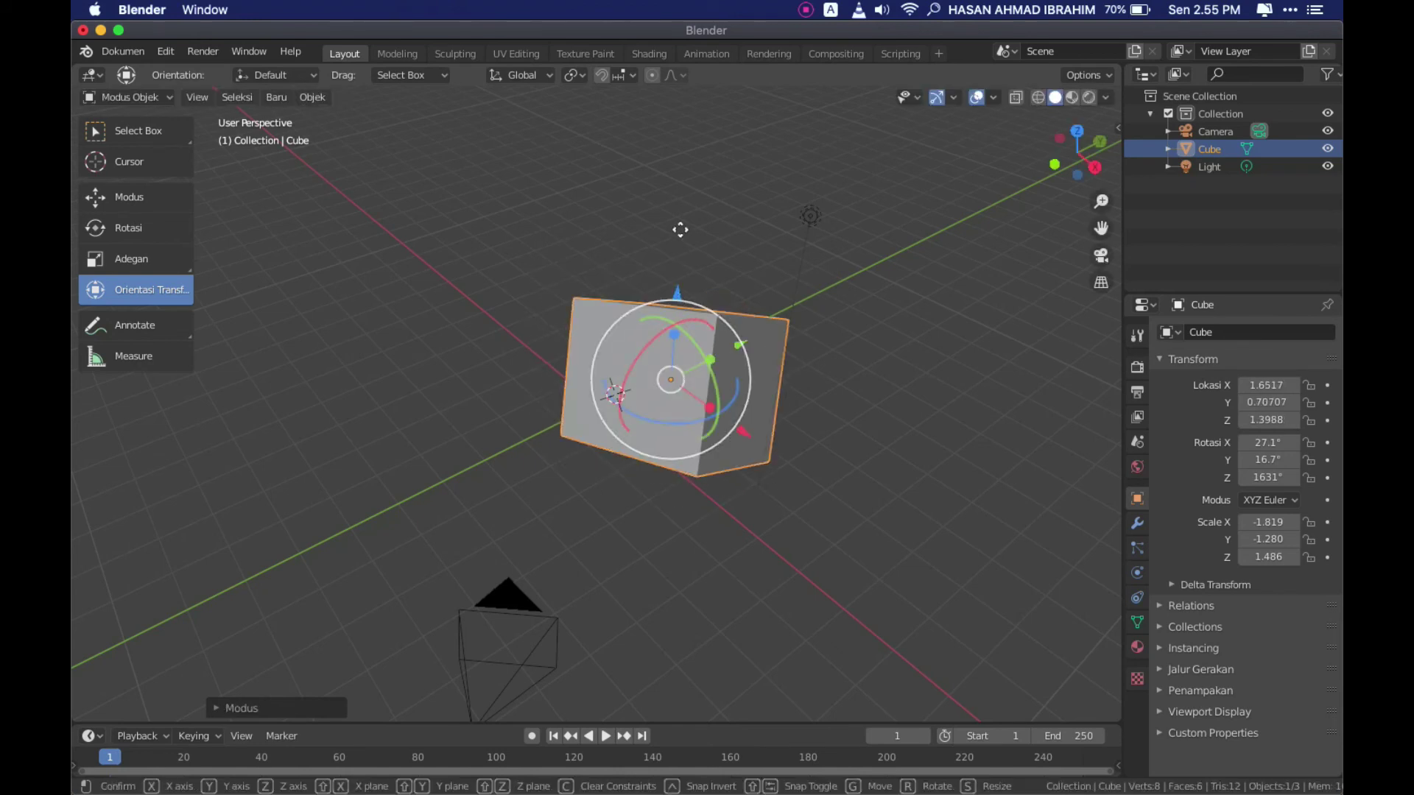
drag(679, 230, 679, 295)
mouse_move(671, 365)
mouse_down()
mouse_move(678, 303)
mouse_move(658, 328)
mouse_move(666, 370)
mouse_move(692, 391)
mouse_up()
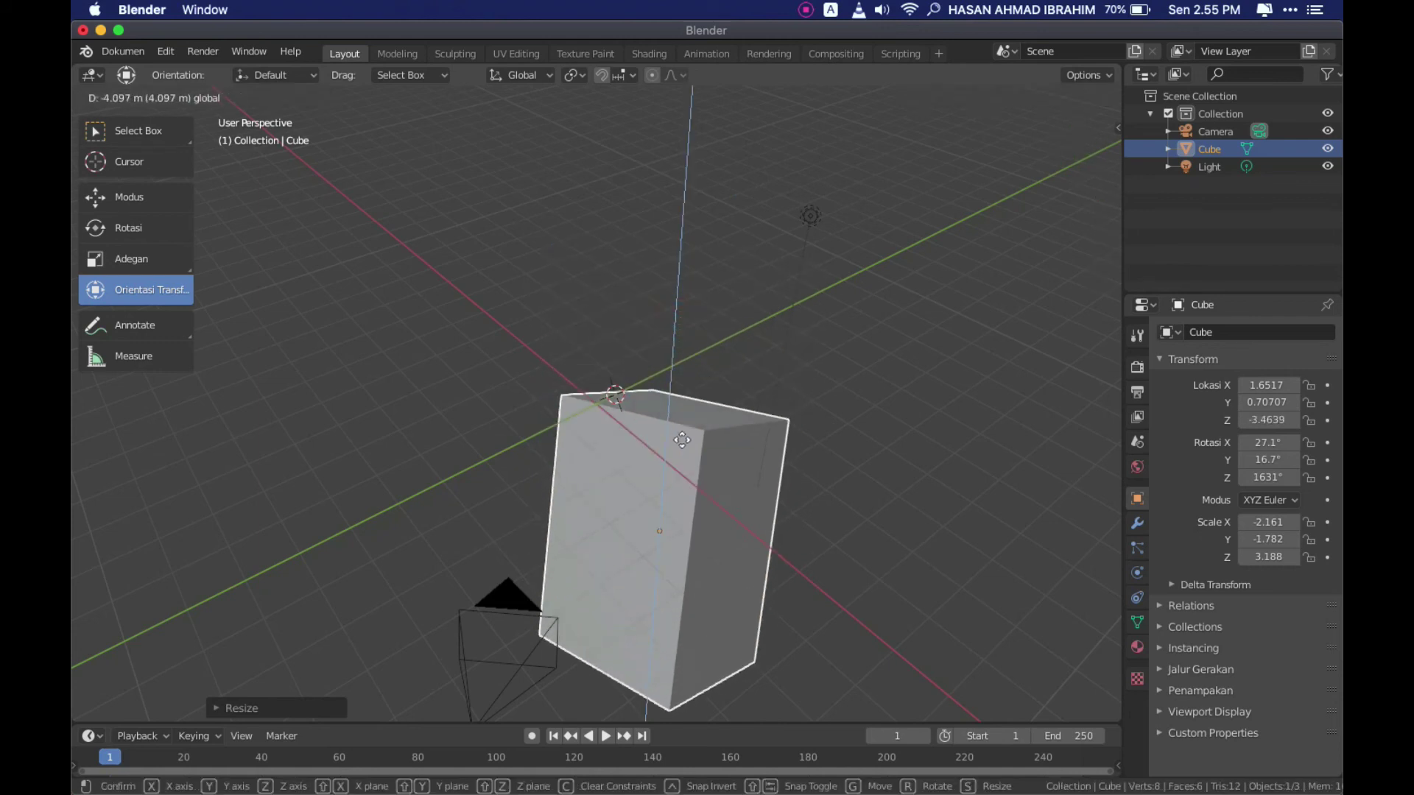
click(692, 392)
click(666, 523)
mouse_move(666, 523)
mouse_down()
mouse_move(729, 214)
mouse_move(717, 197)
mouse_move(693, 258)
mouse_move(660, 131)
mouse_move(701, 260)
mouse_move(755, 195)
mouse_up()
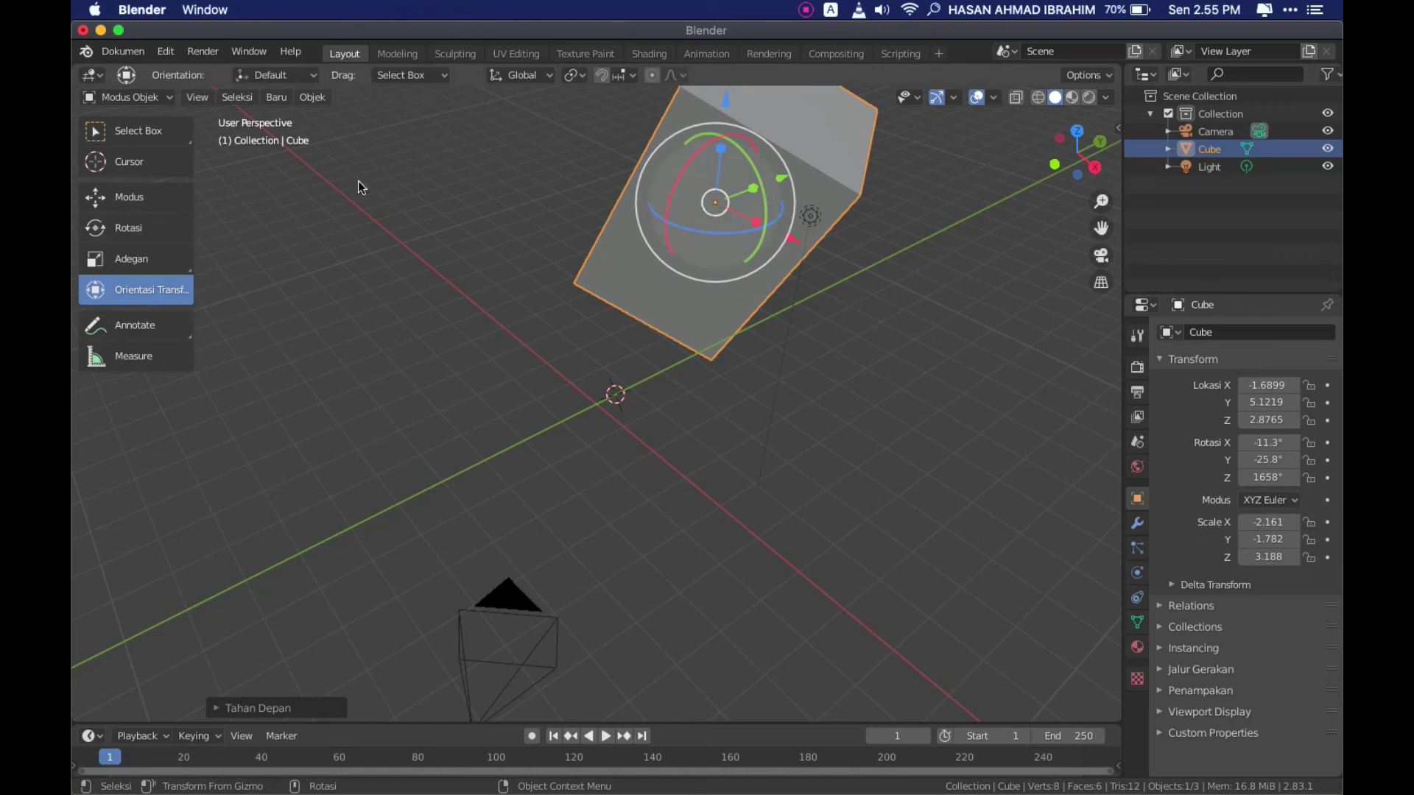
- Re-tilt the stretched block with the Rotate tool to about X 2° and Y -28.5°
click(147, 197)
click(147, 245)
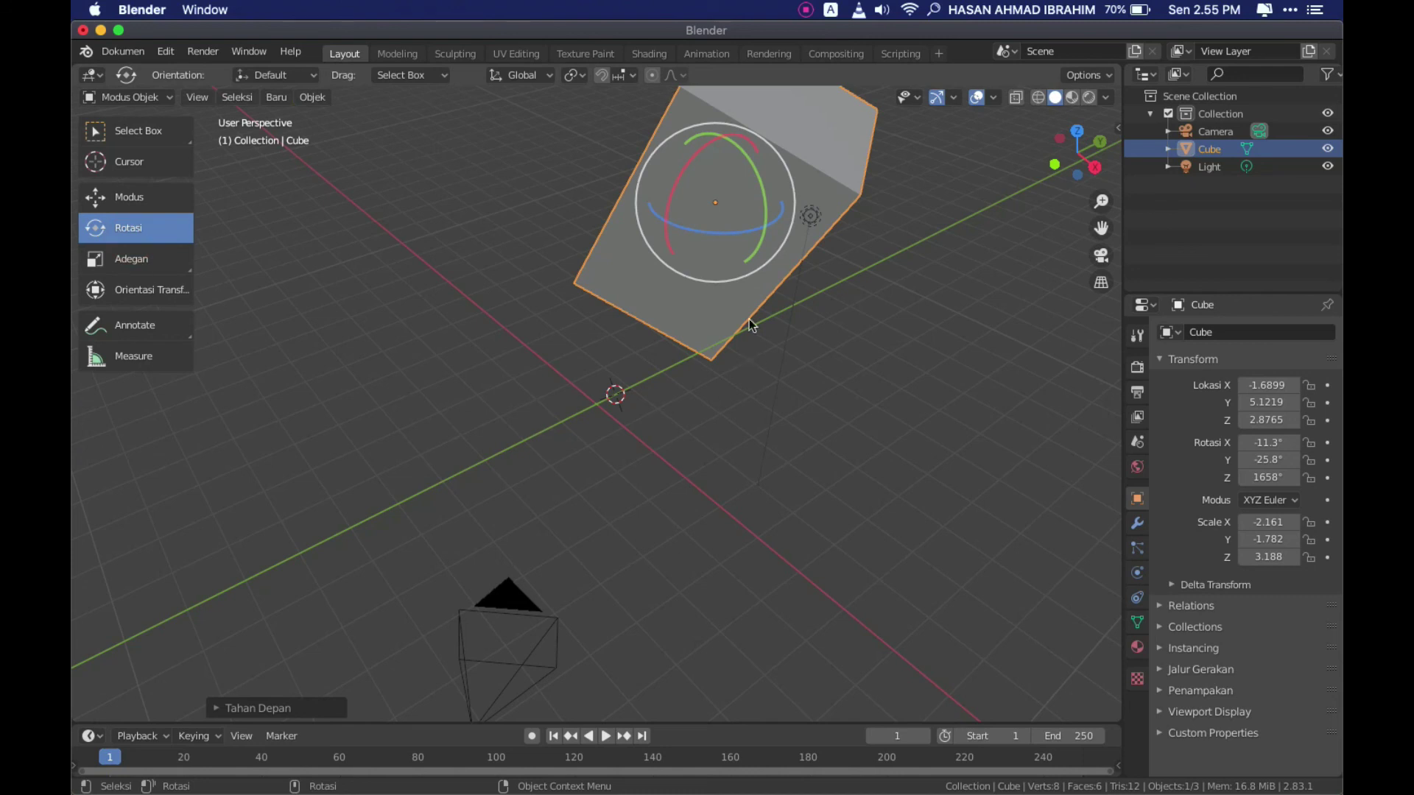
mouse_move(729, 189)
mouse_down()
mouse_move(746, 171)
mouse_move(844, 170)
mouse_up()
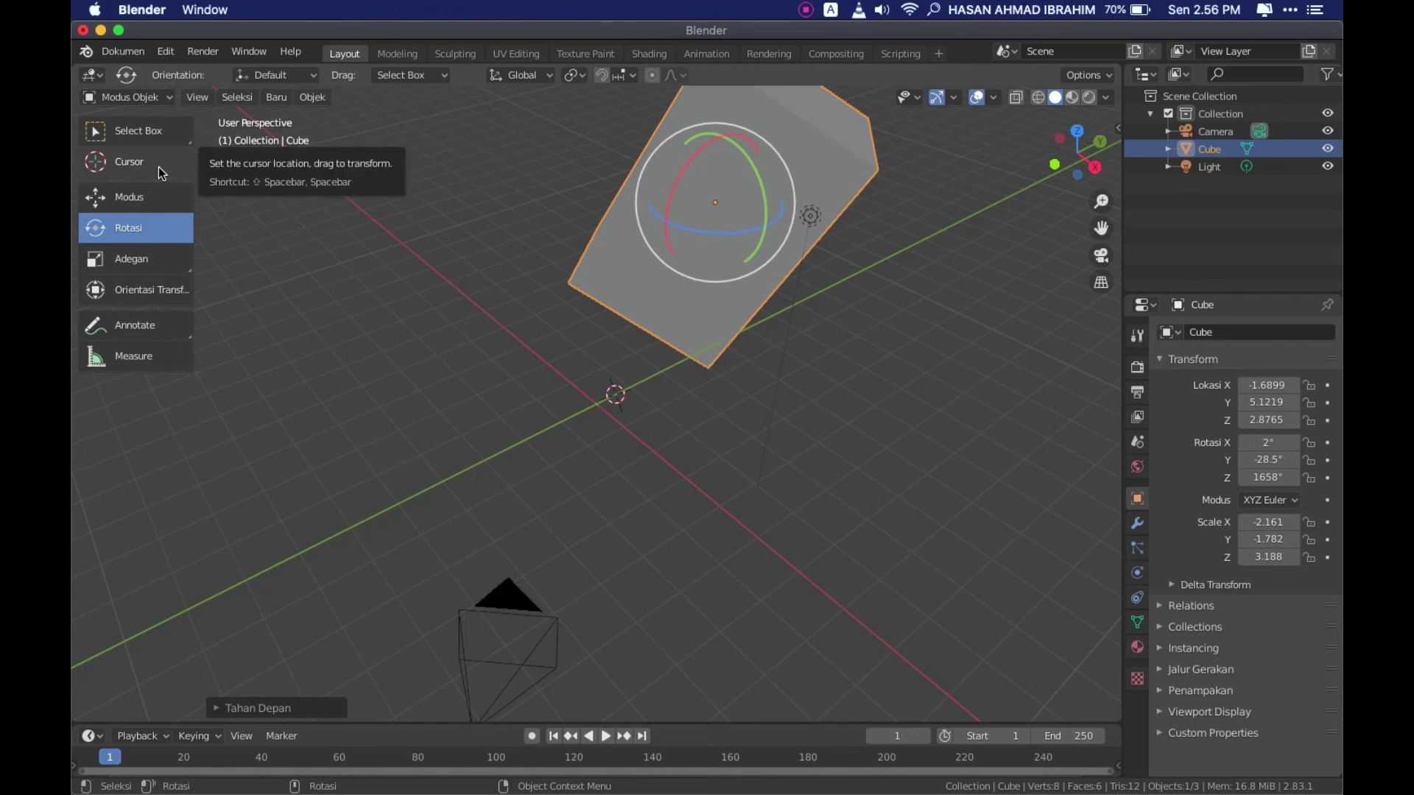
- Deselect the block and resize the timeline area against the 3D viewport
click(145, 56)
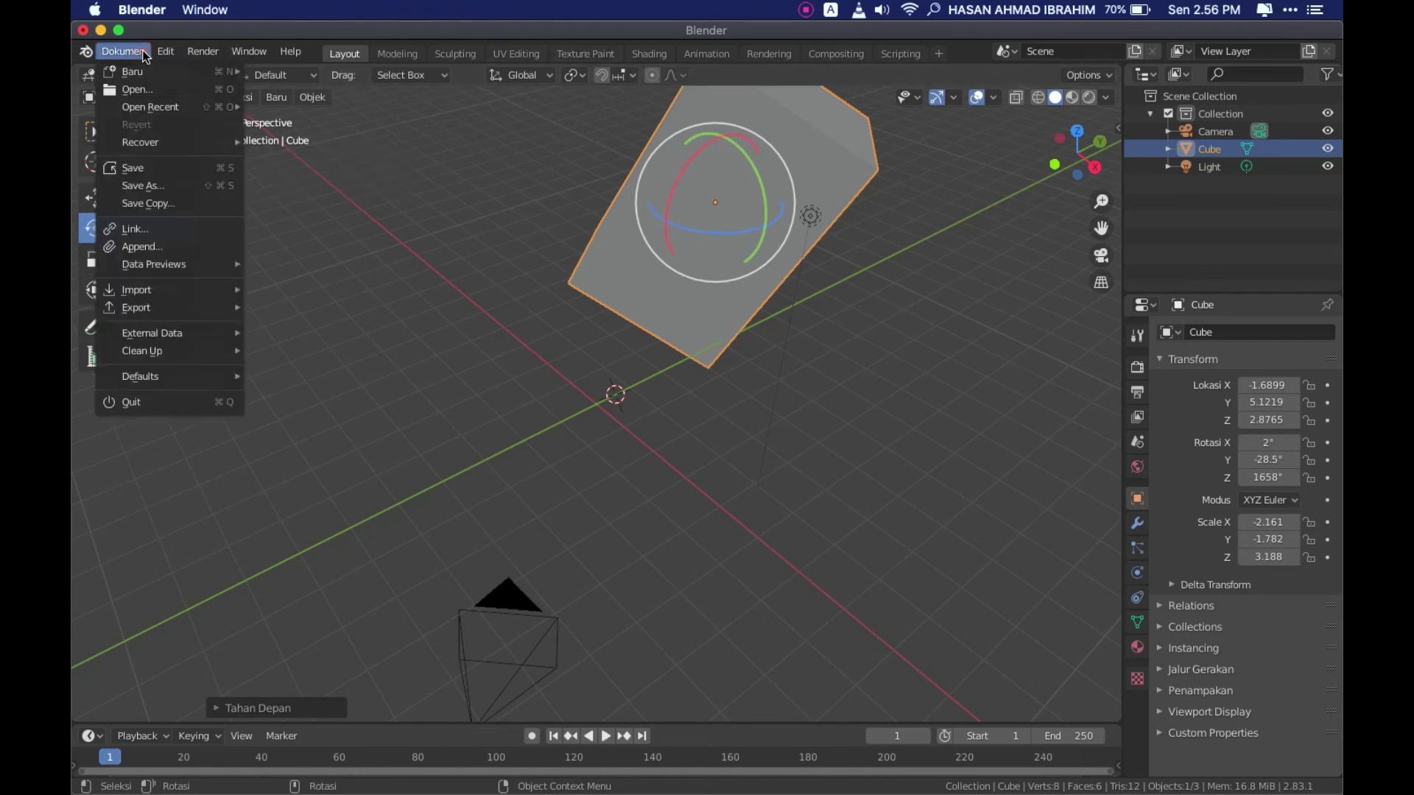
click(415, 379)
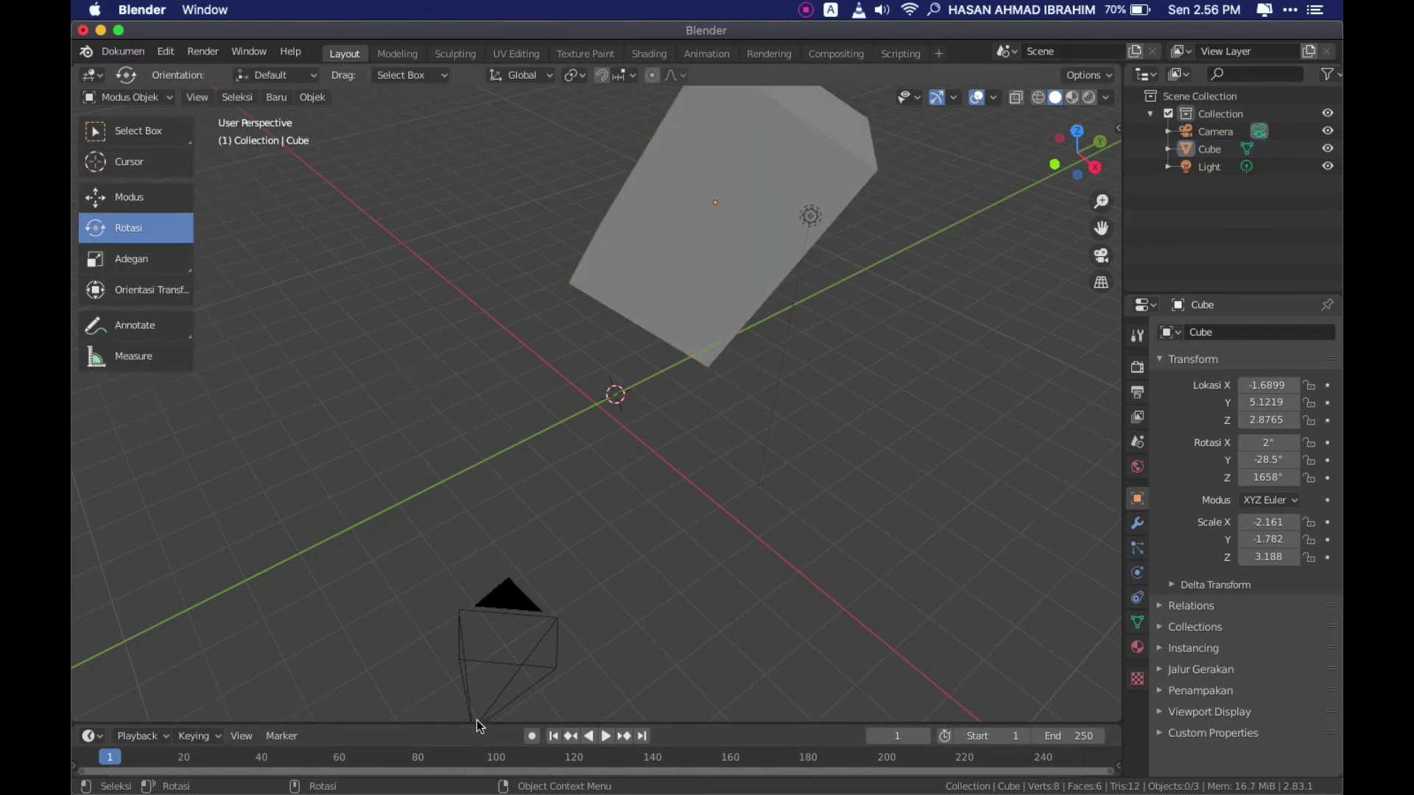
mouse_move(476, 722)
mouse_down()
mouse_move(465, 427)
mouse_move(429, 754)
mouse_up()
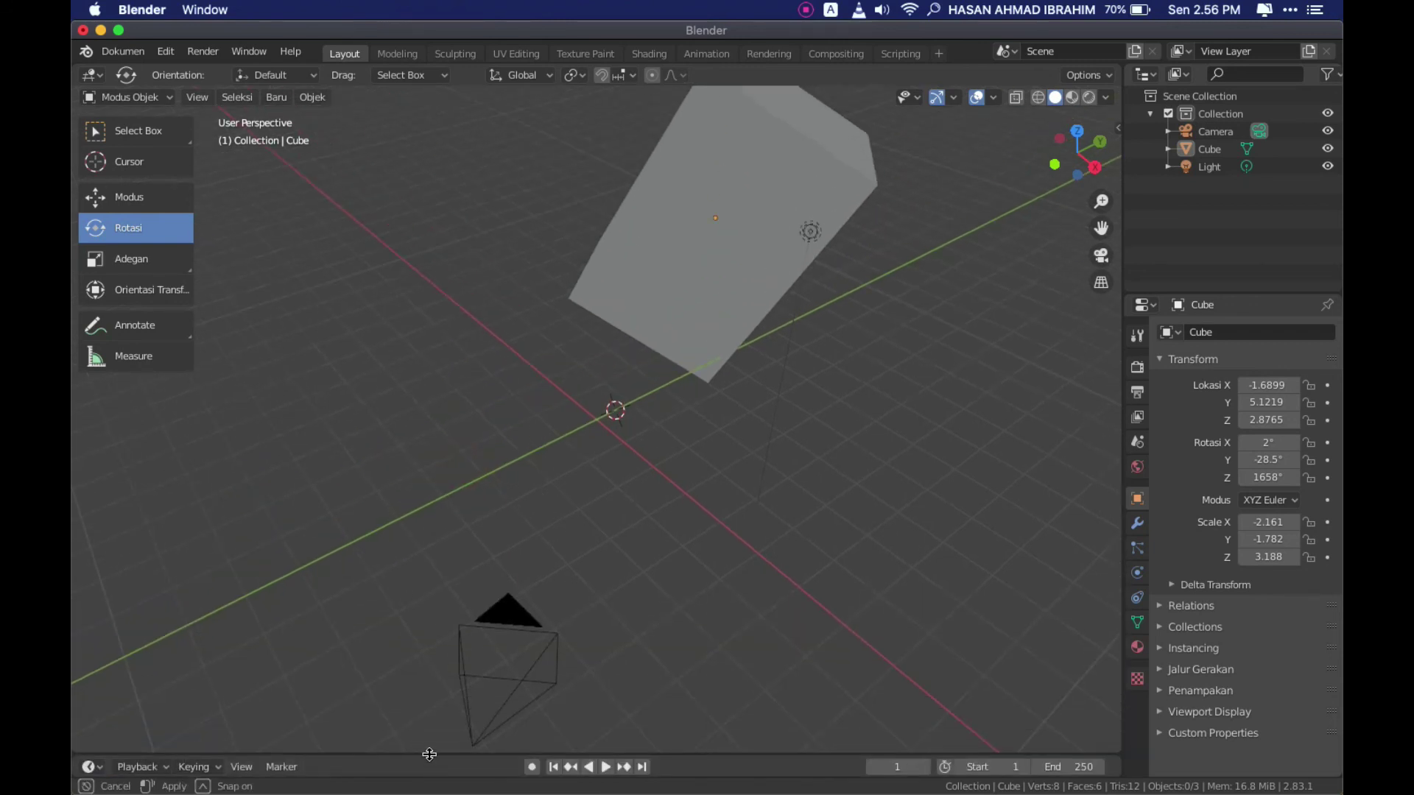